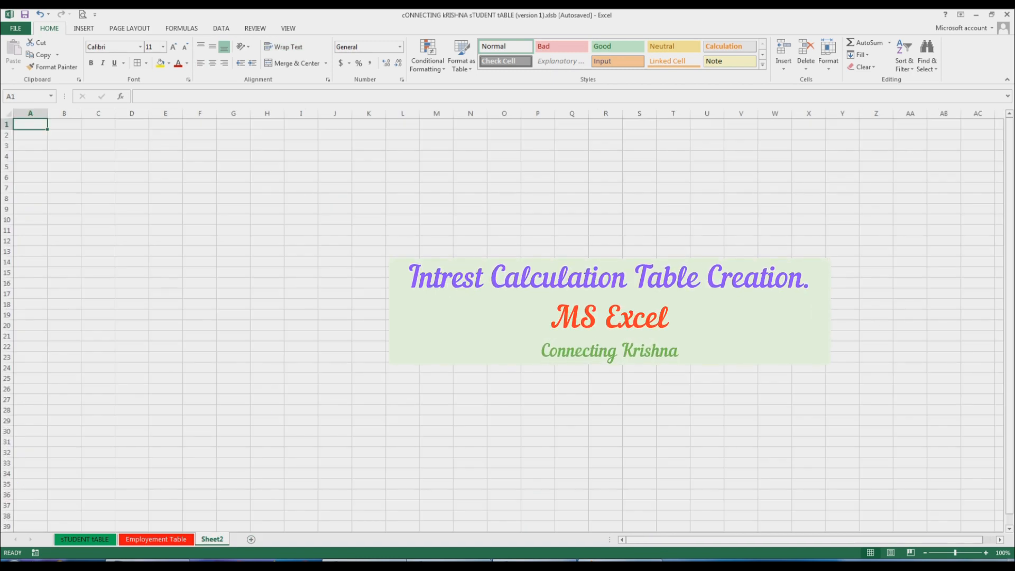
Rename the Sheet2 worksheet as INTREST CALCULATION
{"action": "right_click", "coordinate": [212, 539]}
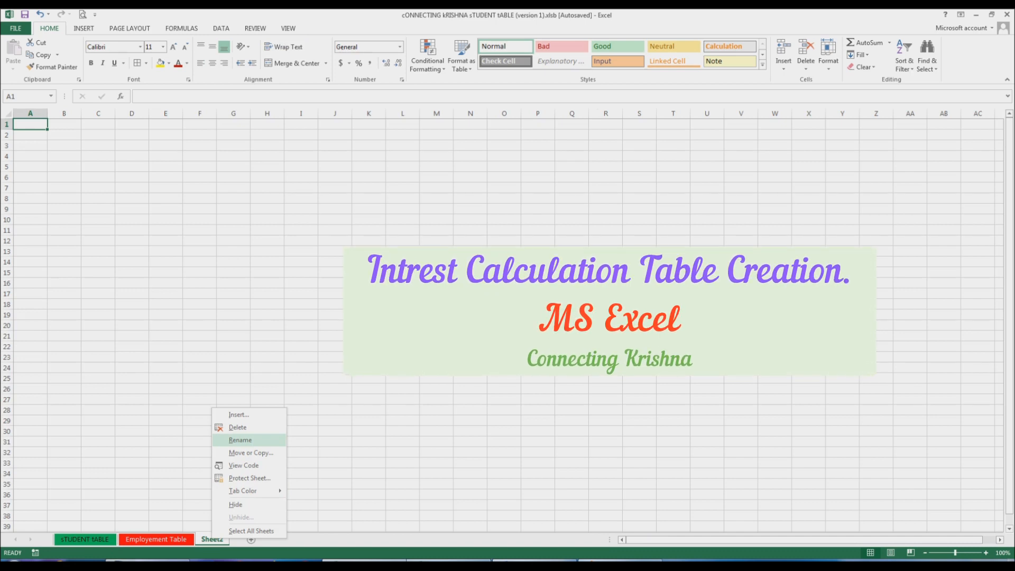
{"action": "left_click", "coordinate": [241, 440]}
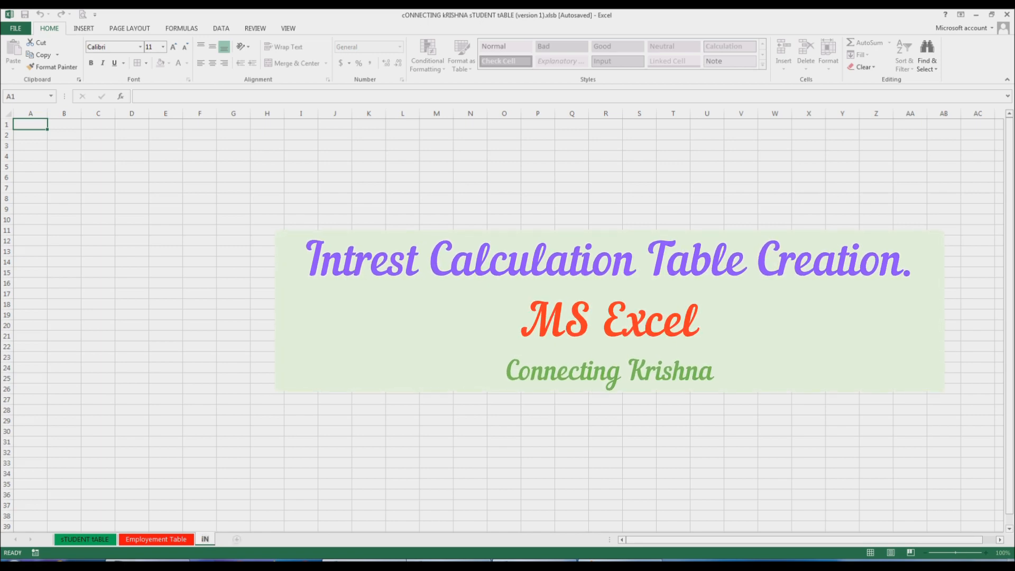
{"action": "key", "text": "BackSpace"}
{"action": "type", "text": "I"}
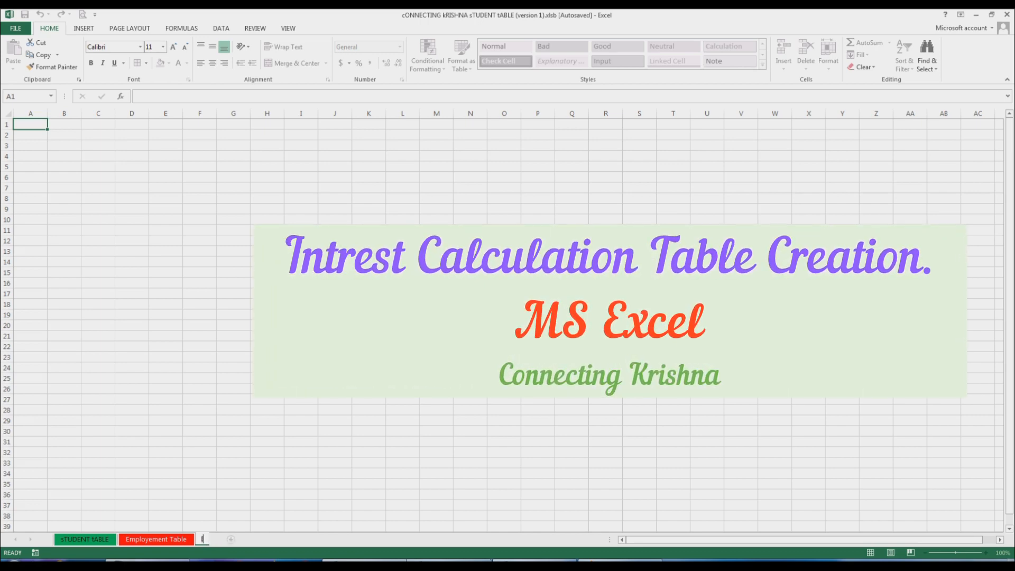
{"action": "type", "text": "NTREST CA"}
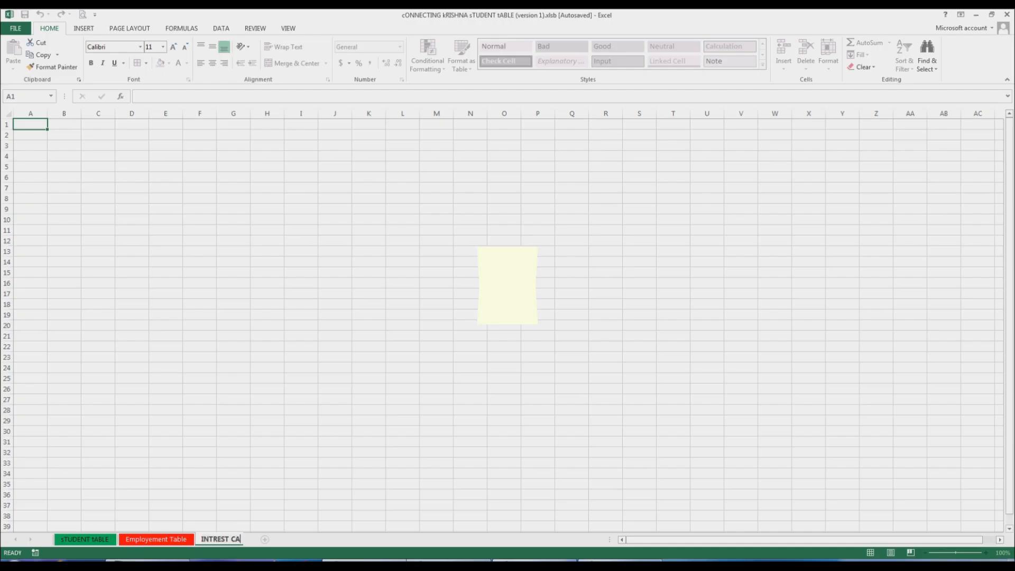
{"action": "type", "text": "LCULATION"}
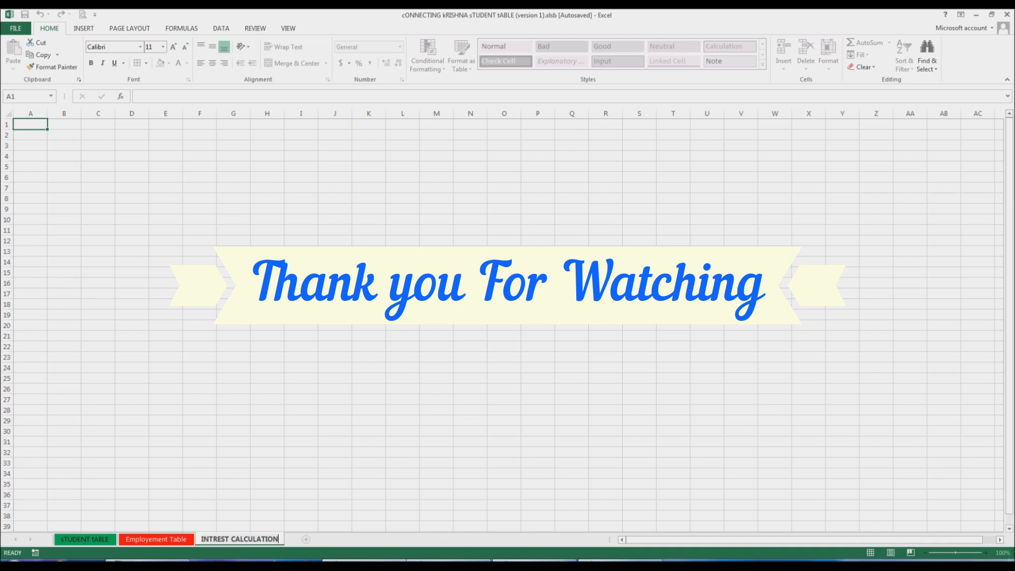
{"action": "key", "text": "Return"}
Set the INTREST CALCULATION sheet's tab color to the standard light blue
{"action": "right_click", "coordinate": [271, 543]}
{"action": "key", "text": "Escape"}
{"action": "right_click", "coordinate": [268, 543]}
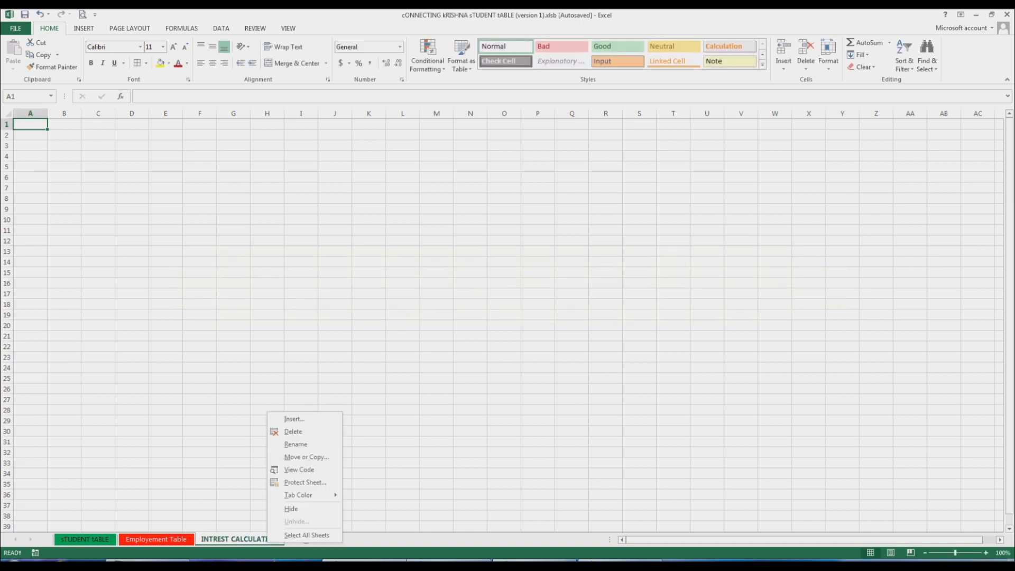
{"action": "mouse_move", "coordinate": [298, 495]}
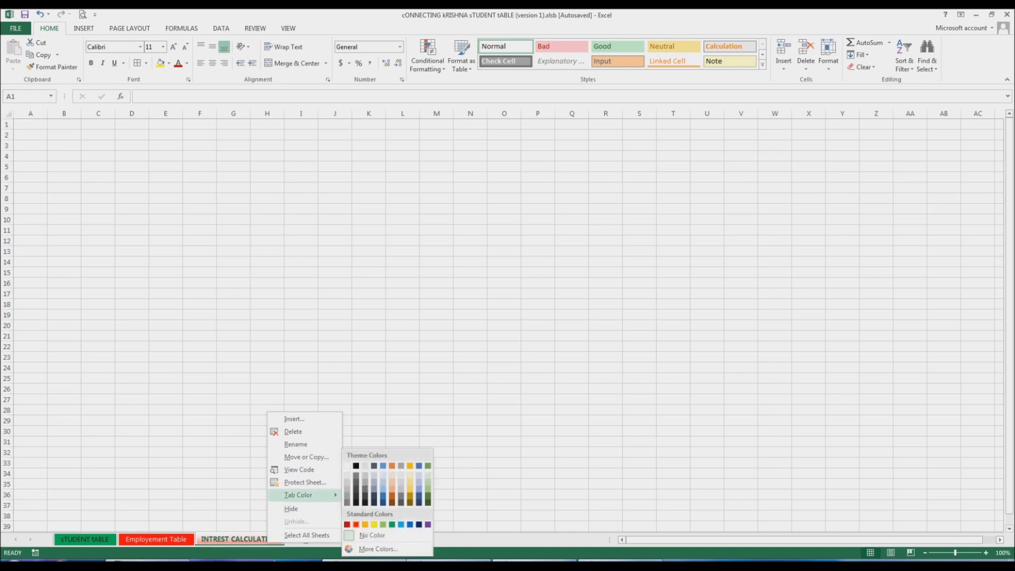
{"action": "left_click", "coordinate": [402, 525]}
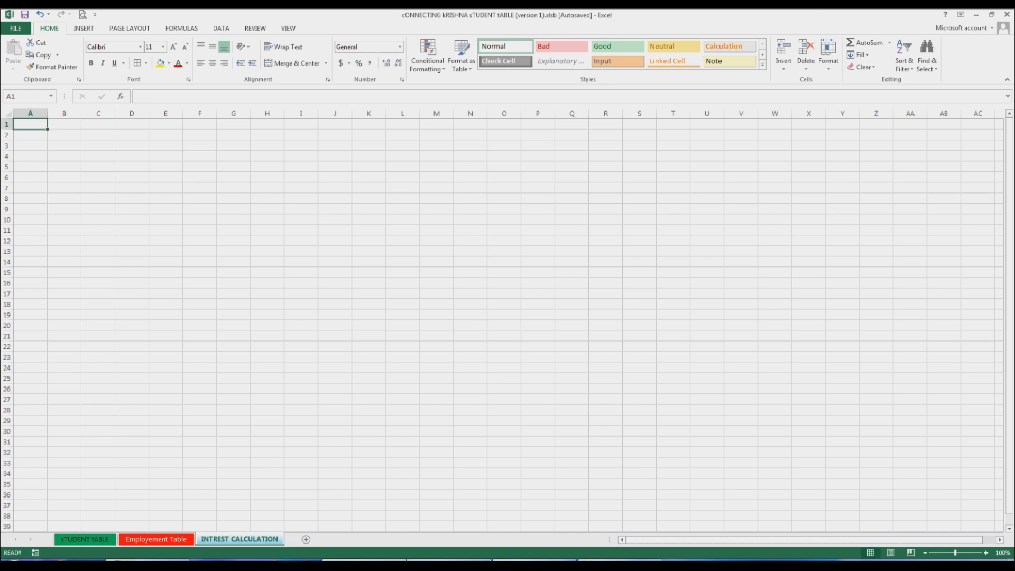
Copy the header row A1:H1 from the Intrest Calculation sheet of Tables.xlsx into A1 of the new INTREST CALCULATION sheet
{"action": "right_click", "coordinate": [34, 124]}
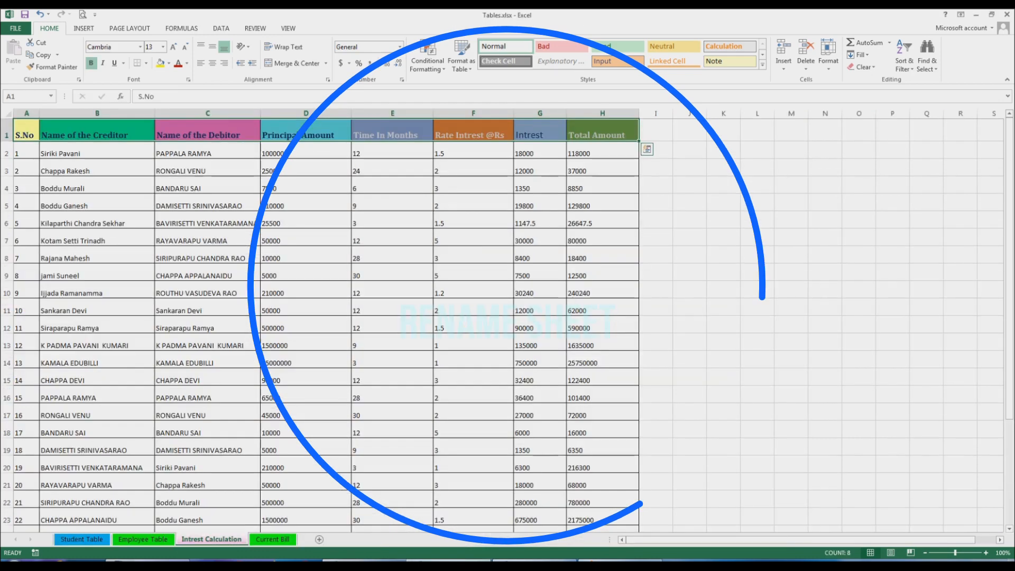
{"action": "right_click", "coordinate": [45, 130]}
{"action": "left_click", "coordinate": [69, 151]}
{"action": "key", "text": "alt+Tab"}
{"action": "left_click", "coordinate": [30, 125]}
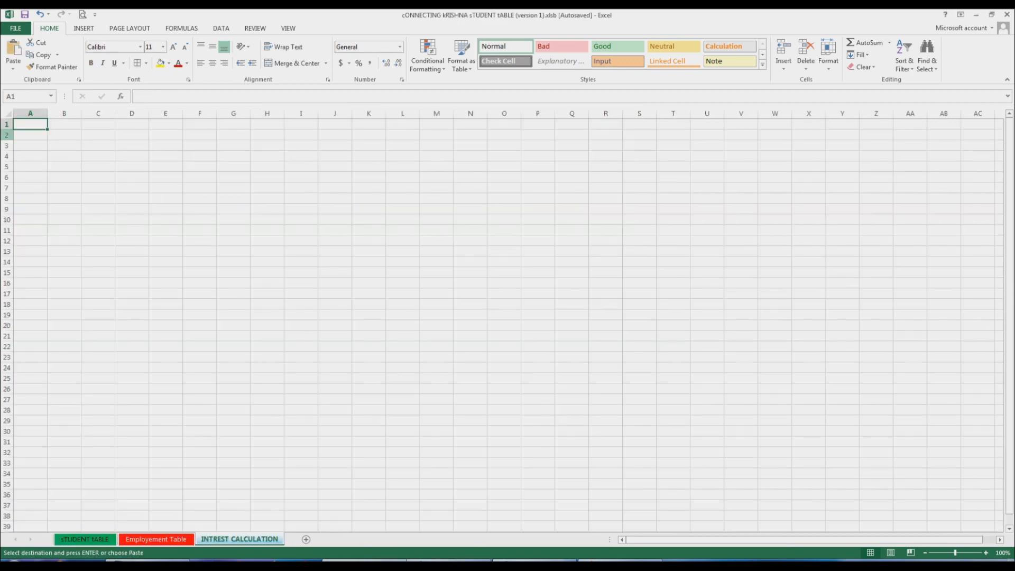
{"action": "key", "text": "ctrl+v"}
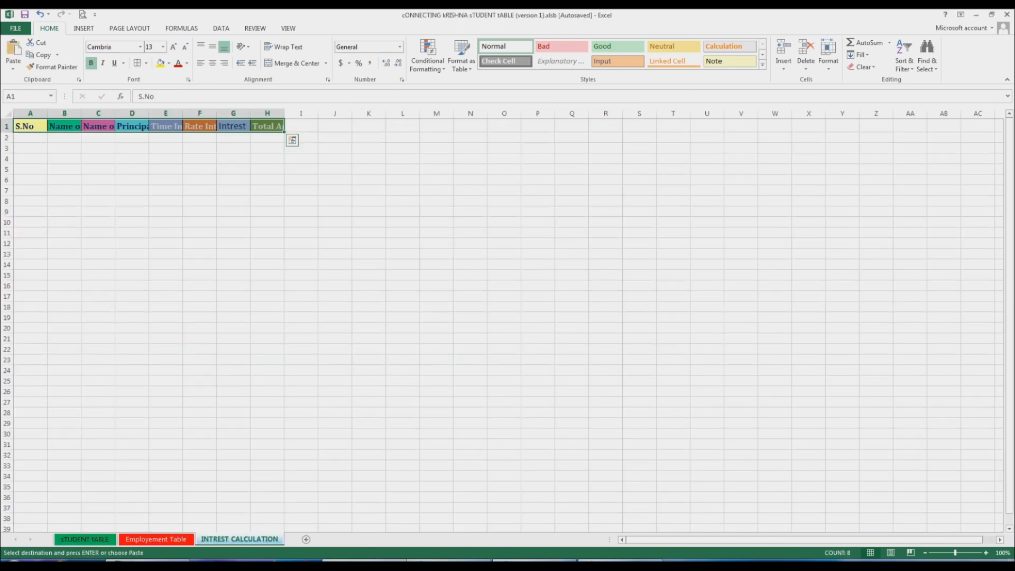
Narrow the S.No column and widen columns B to H equally so that their full headings fit
{"action": "mouse_move", "coordinate": [47, 113]}
{"action": "left_mouse_down"}
{"action": "mouse_move", "coordinate": [33, 113]}
{"action": "mouse_move", "coordinate": [275, 114]}
{"action": "left_mouse_up"}
{"action": "left_click", "coordinate": [58, 113]}
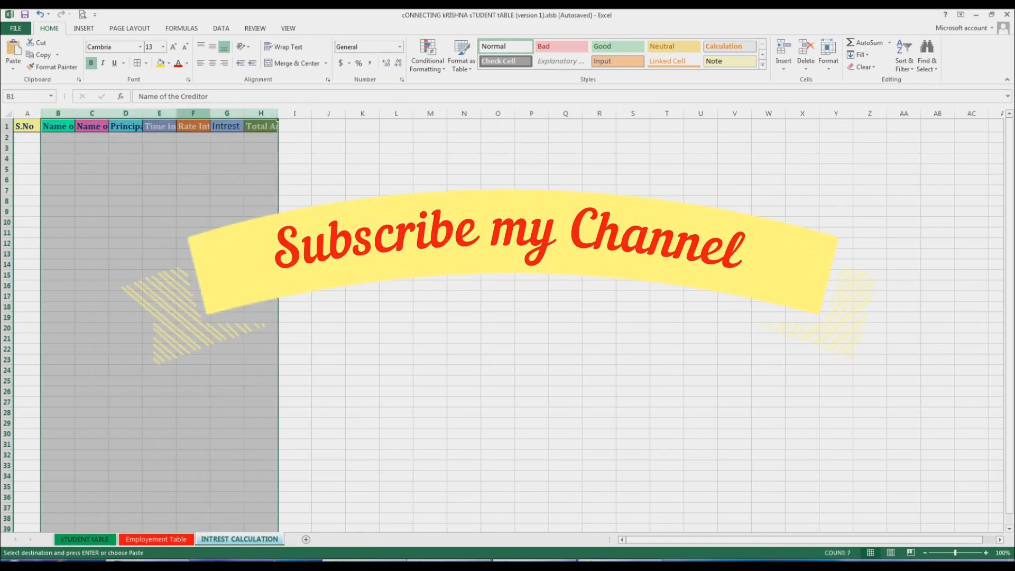
{"action": "left_click_drag", "start_coordinate": [75, 113], "coordinate": [135, 113]}
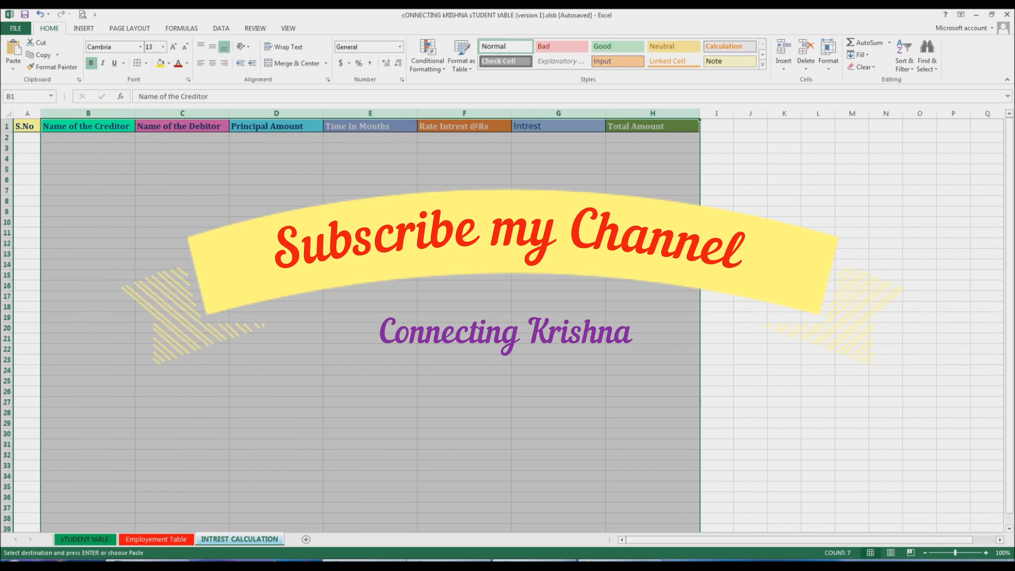
Increase the height of rows 1 to 30 evenly, and make the header row slightly taller than the rest
{"action": "left_click_drag", "start_coordinate": [6, 125], "coordinate": [7, 439]}
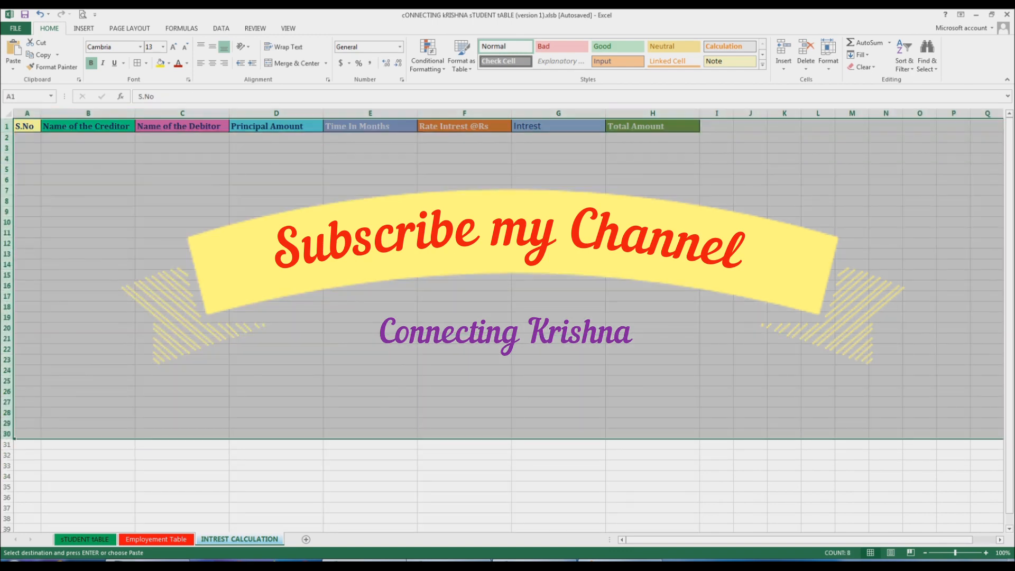
{"action": "left_click_drag", "start_coordinate": [6, 132], "coordinate": [6, 139]}
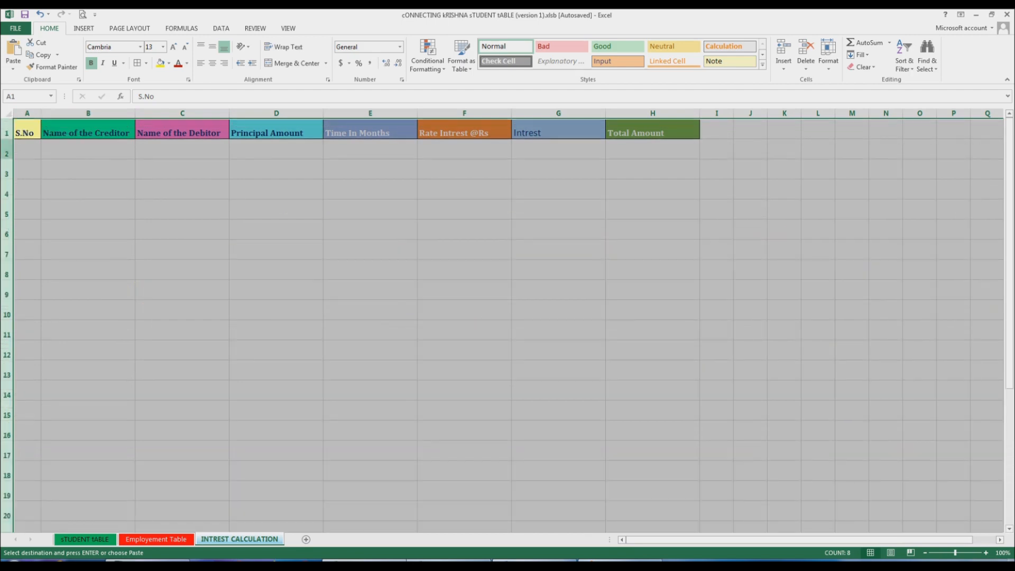
{"action": "left_click_drag", "start_coordinate": [6, 159], "coordinate": [6, 156]}
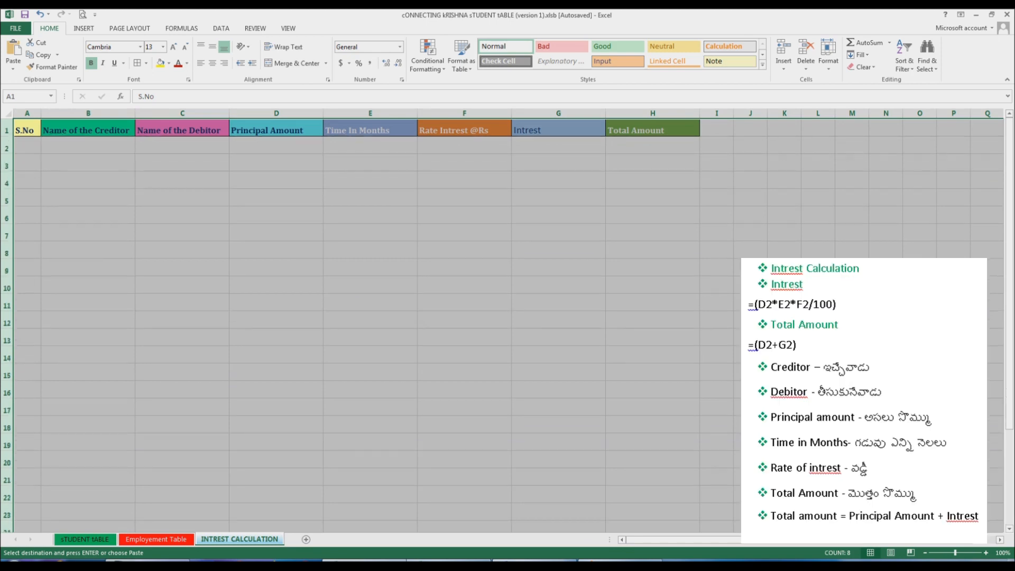
{"action": "left_click", "coordinate": [88, 181]}
{"action": "left_click_drag", "start_coordinate": [6, 136], "coordinate": [7, 140]}
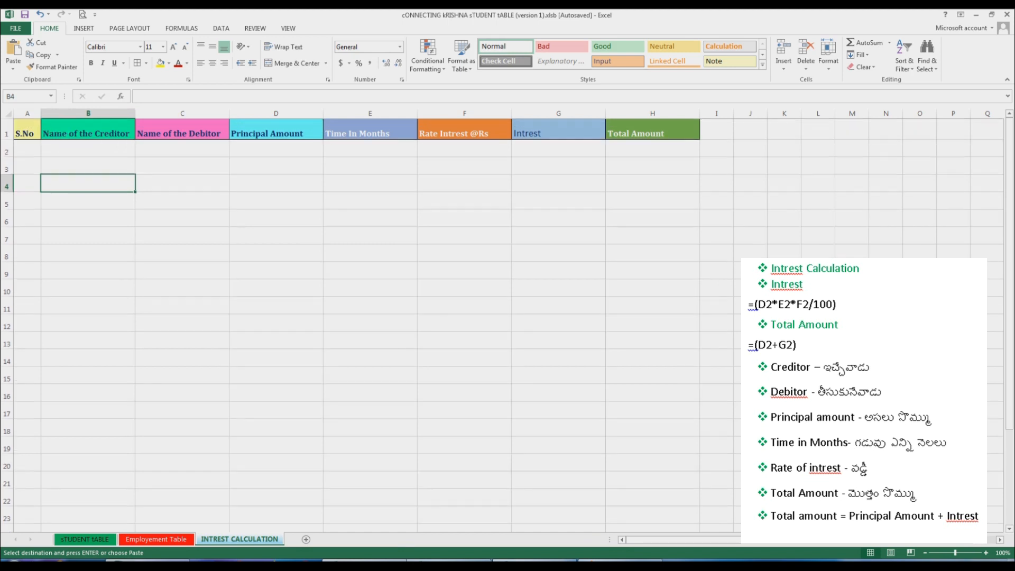
Fill the S.No column from A2 to A21 with the series 1 to 20
{"action": "left_click", "coordinate": [27, 149]}
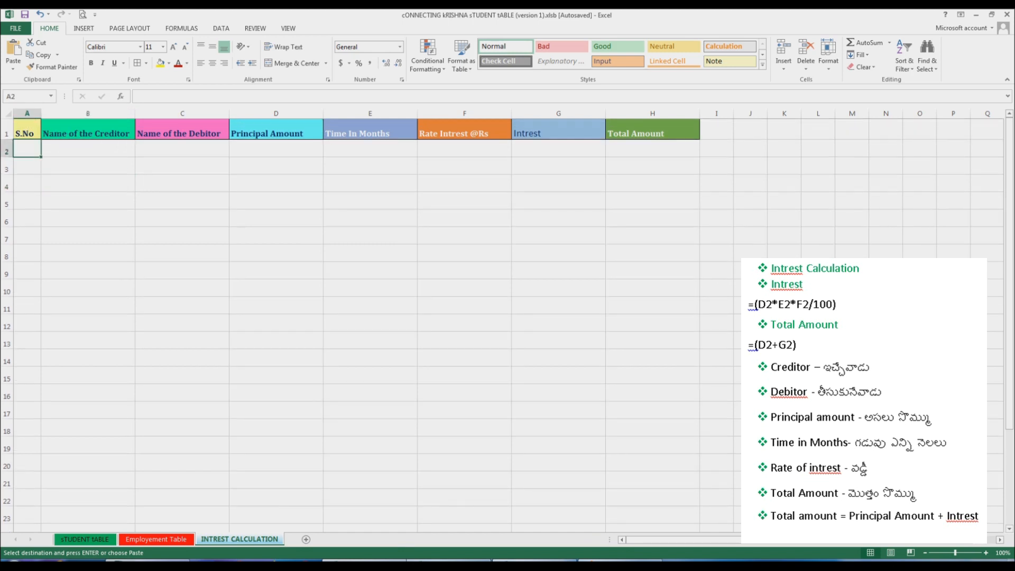
{"action": "type", "text": "1"}
{"action": "left_click_drag", "start_coordinate": [41, 157], "coordinate": [41, 483]}
{"action": "left_click", "coordinate": [50, 496]}
Copy the creditor, debitor and principal amount entries B2:D21 from Tables.xlsx and paste them at B2 of the INTREST CALCULATION sheet
{"action": "left_click", "coordinate": [88, 149]}
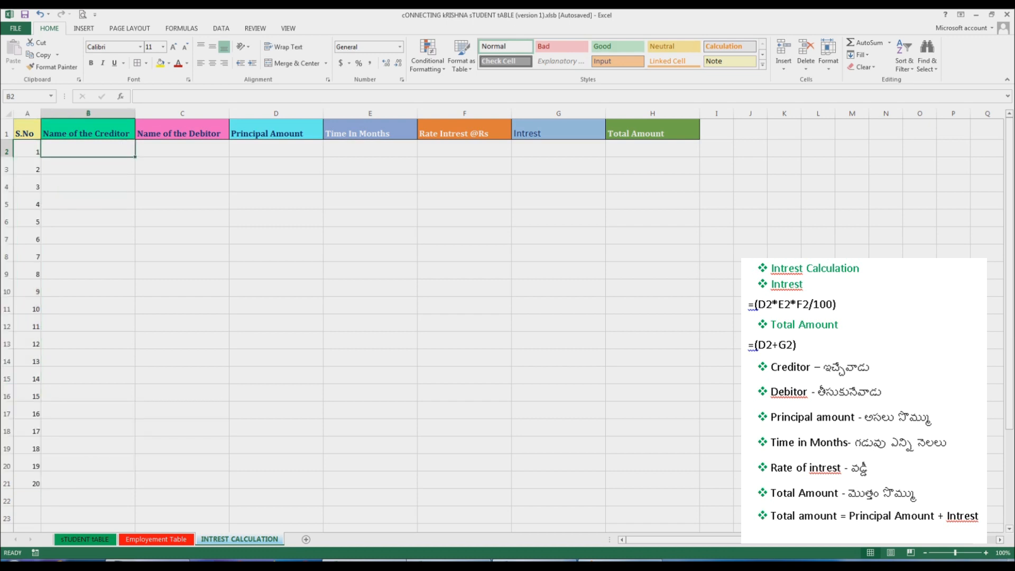
{"action": "mouse_move", "coordinate": [407, 561]}
{"action": "left_click", "coordinate": [463, 518]}
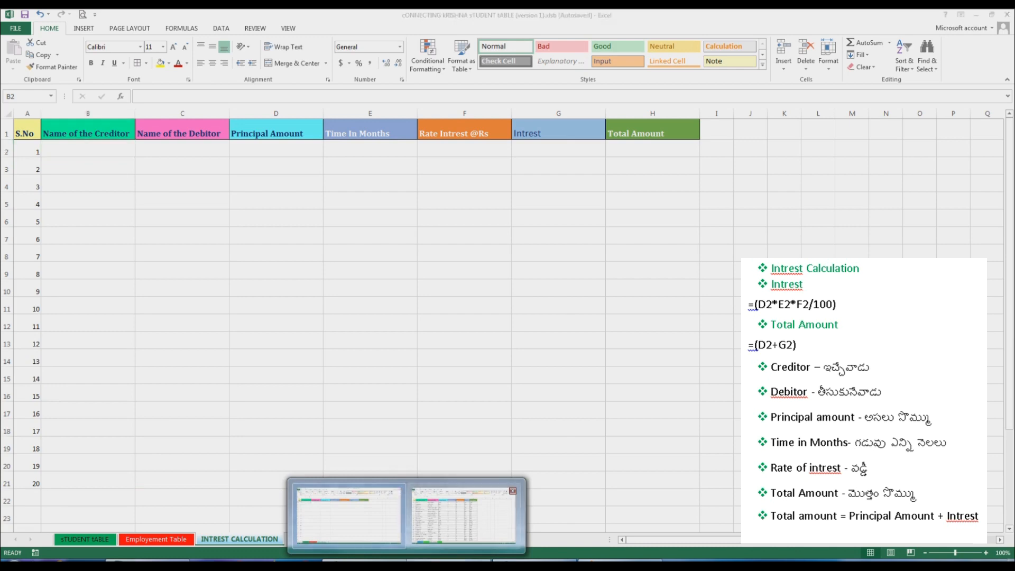
{"action": "left_click_drag", "start_coordinate": [96, 154], "coordinate": [301, 485]}
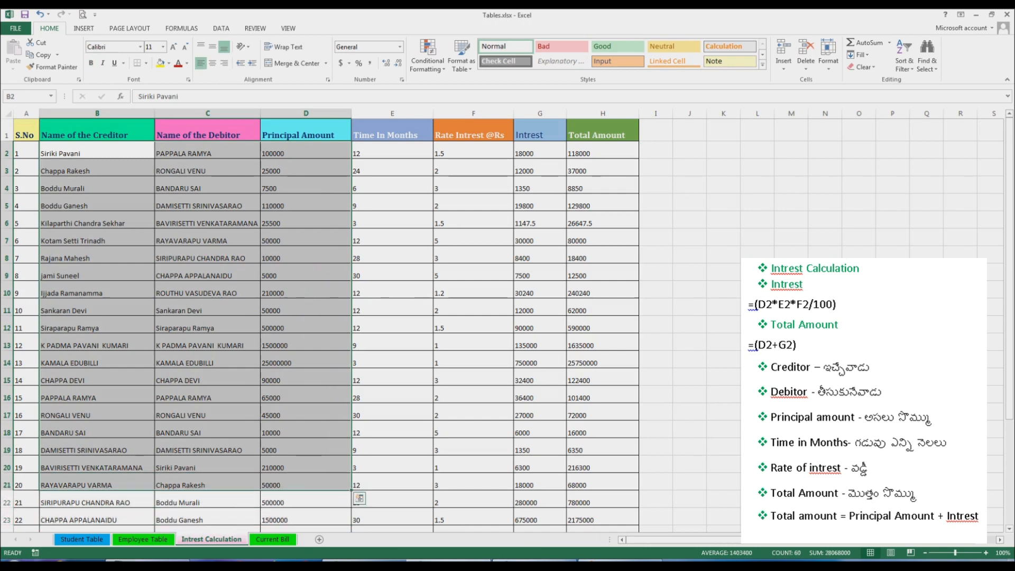
{"action": "key", "text": "ctrl+c"}
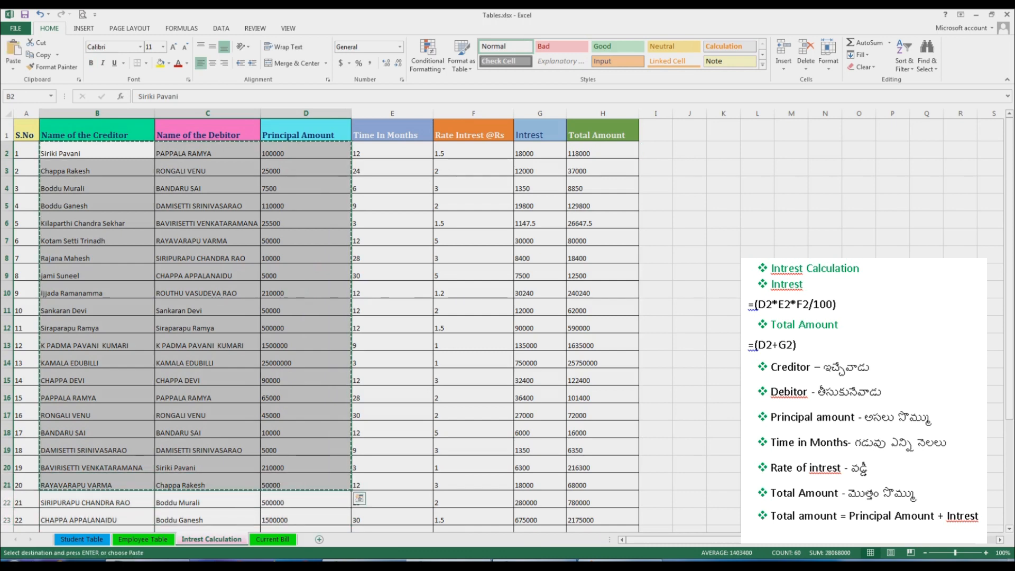
{"action": "key", "text": "alt+Tab"}
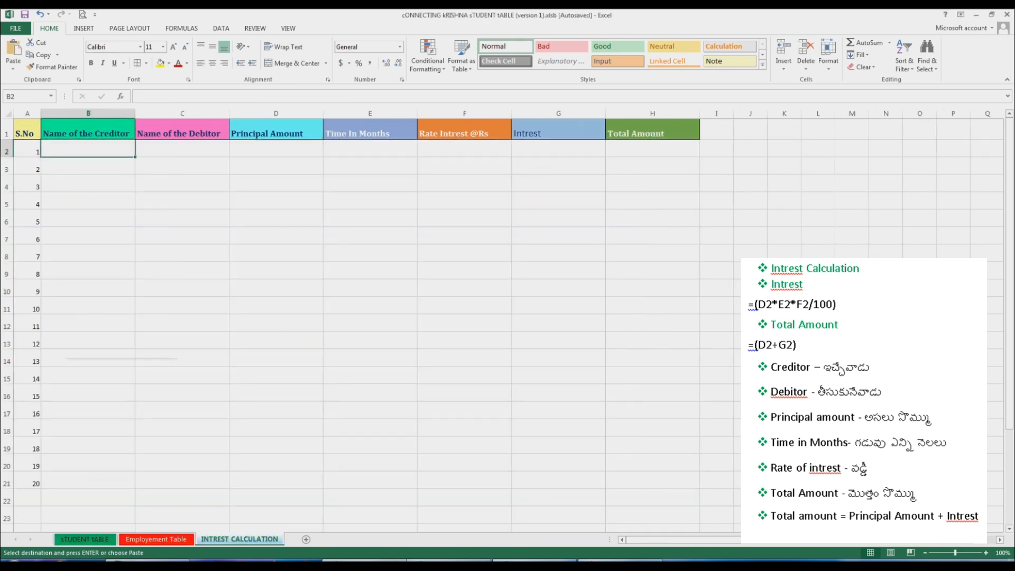
{"action": "right_click", "coordinate": [69, 155]}
{"action": "left_click", "coordinate": [87, 192]}
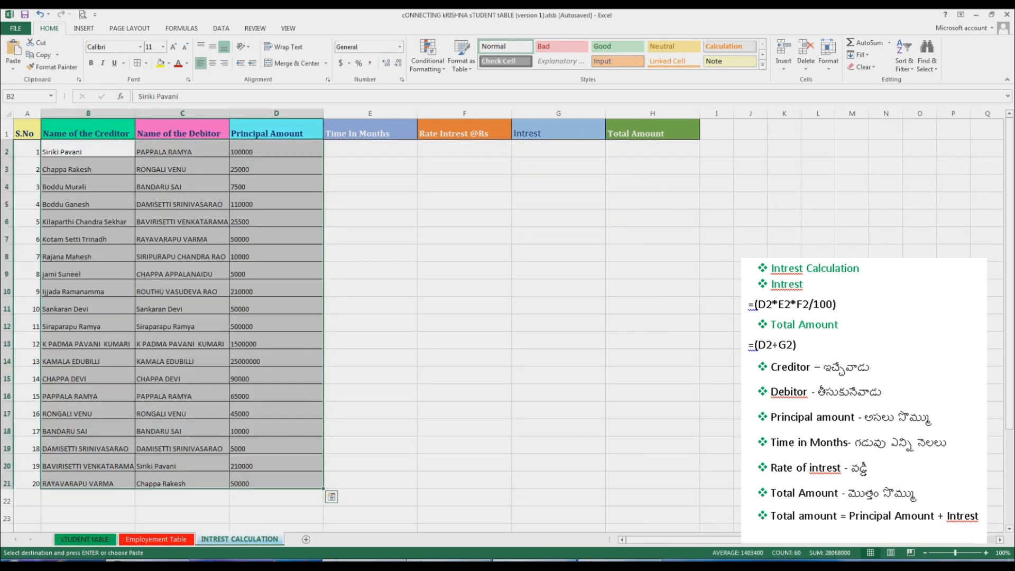
Widen the creditor and debitor name columns to fit their entries, and narrow the Principal Amount column to fit its heading
{"action": "left_click_drag", "start_coordinate": [135, 113], "coordinate": [146, 113]}
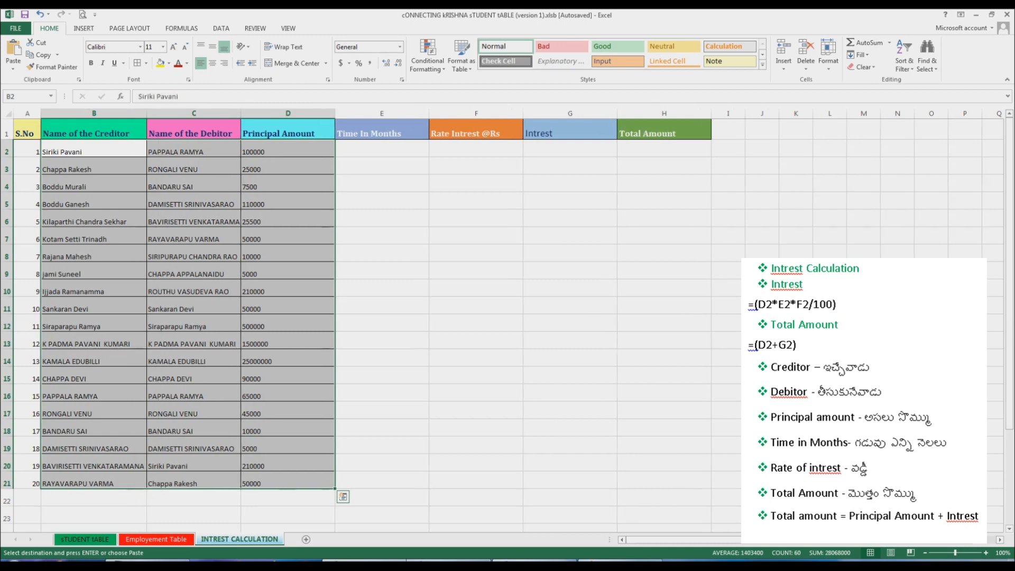
{"action": "left_click_drag", "start_coordinate": [240, 113], "coordinate": [252, 113]}
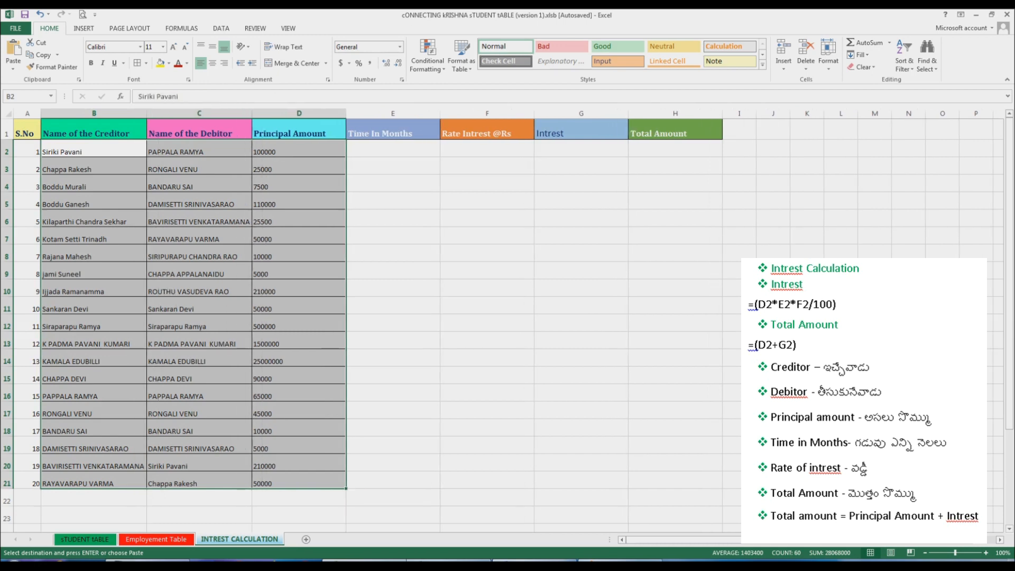
{"action": "left_click_drag", "start_coordinate": [347, 113], "coordinate": [331, 113]}
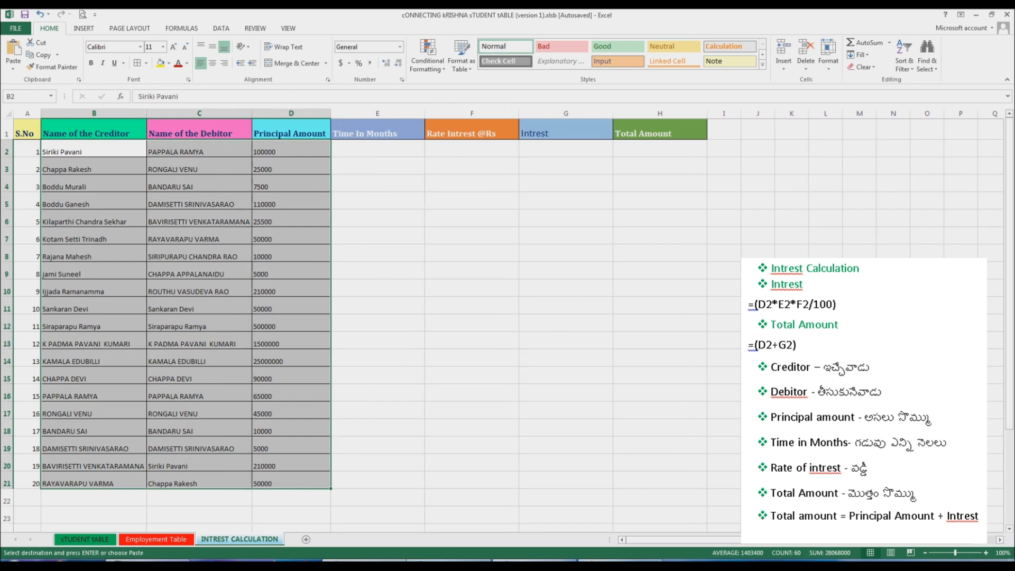
{"action": "left_click", "coordinate": [94, 152]}
{"action": "left_click", "coordinate": [200, 166]}
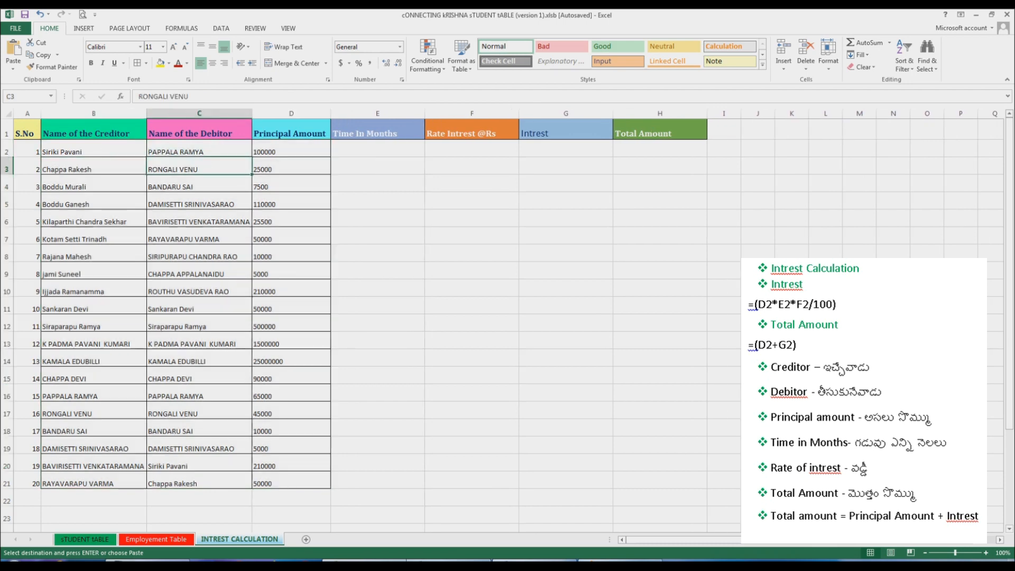
Copy the time in months and interest rate values E2:F21 from Tables.xlsx and paste them at E2 of the INTREST CALCULATION sheet
{"action": "left_click", "coordinate": [377, 149]}
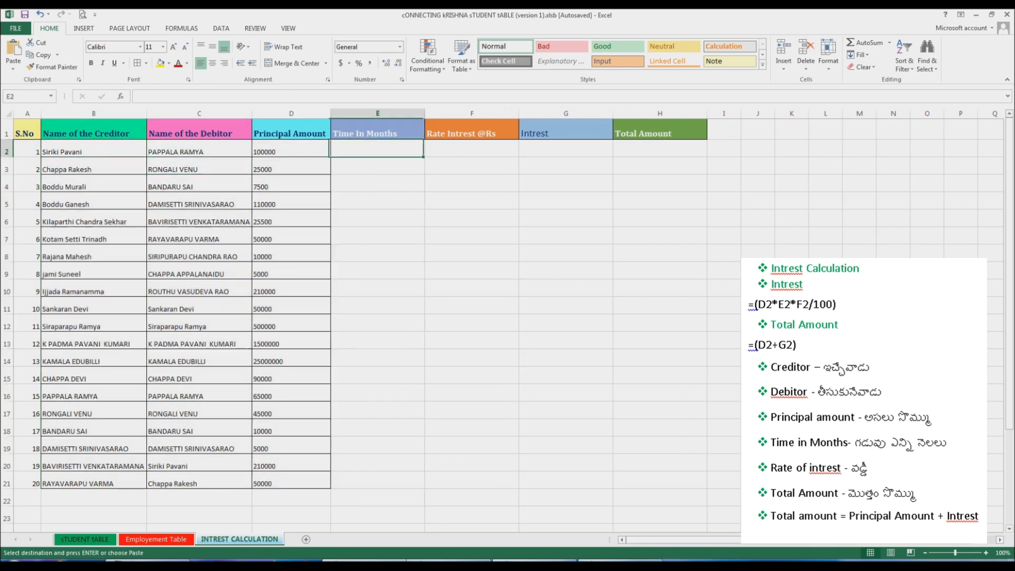
{"action": "mouse_move", "coordinate": [407, 561]}
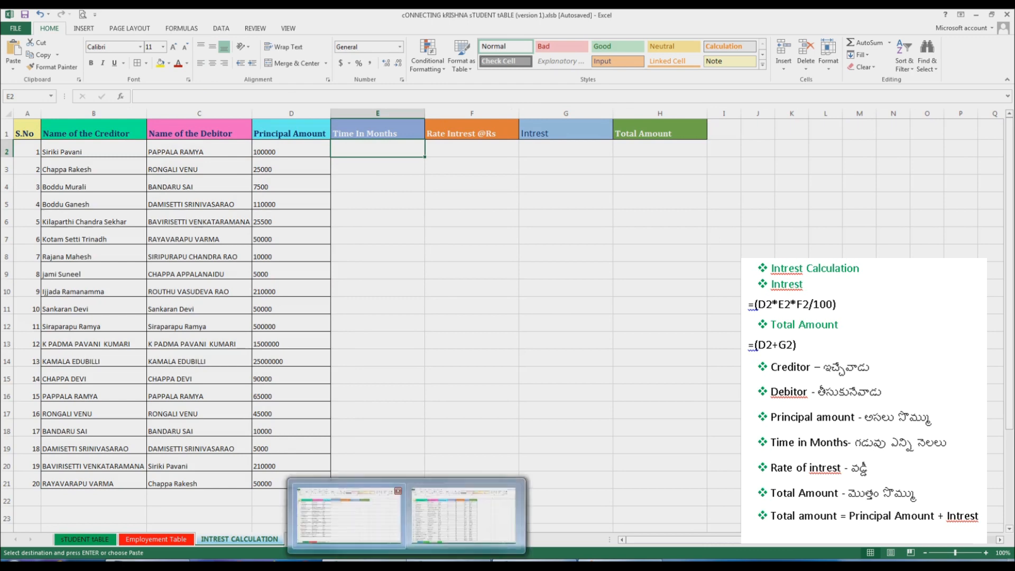
{"action": "left_click", "coordinate": [464, 516]}
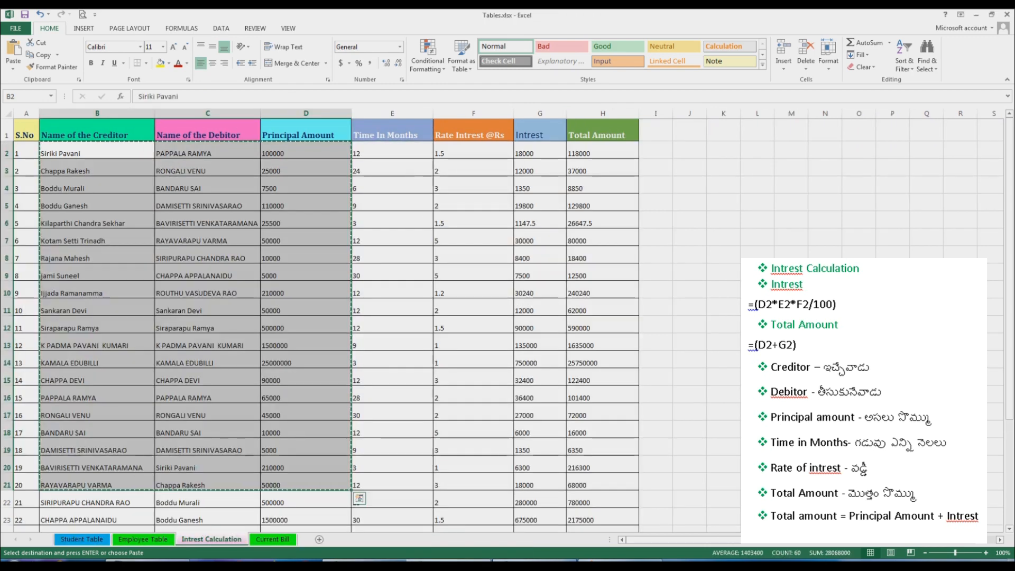
{"action": "left_click_drag", "start_coordinate": [393, 154], "coordinate": [476, 430]}
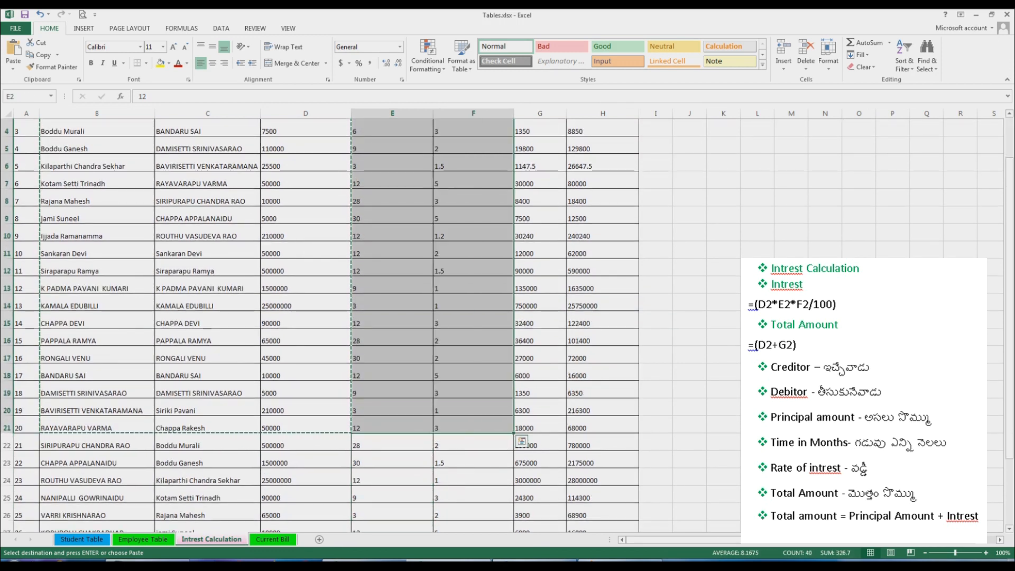
{"action": "key", "text": "ctrl+c"}
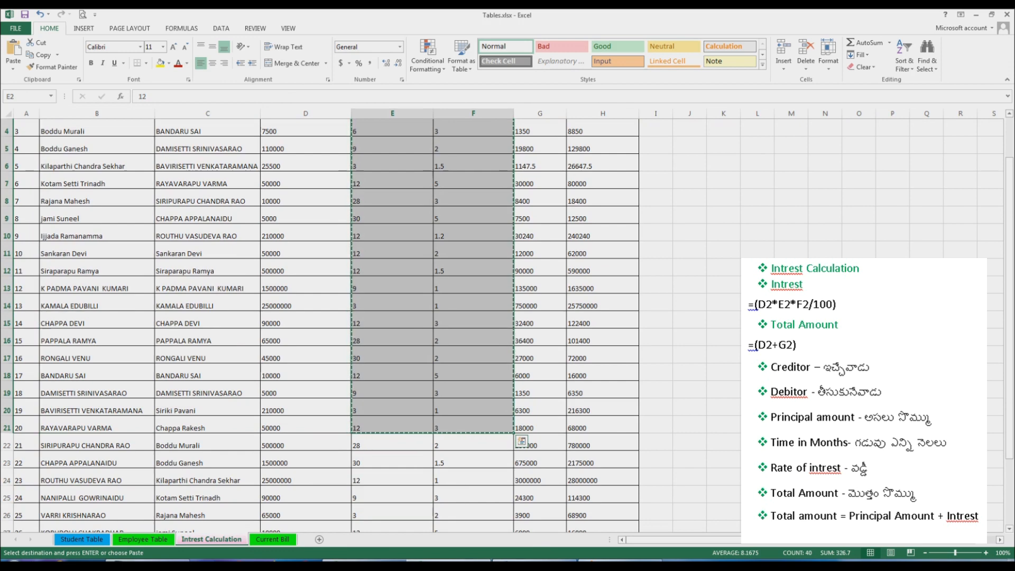
{"action": "key", "text": "alt+Tab"}
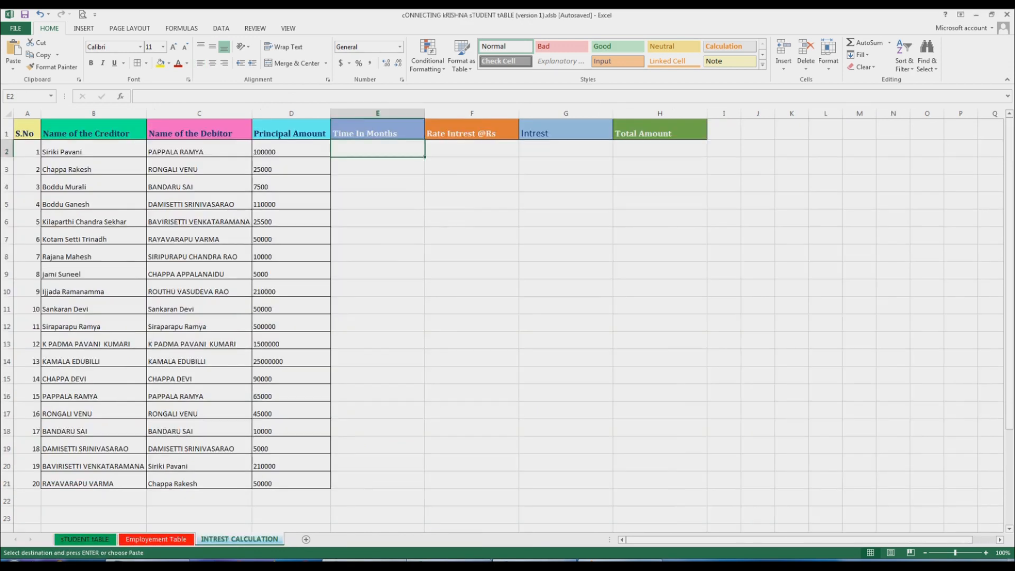
{"action": "right_click", "coordinate": [344, 145]}
{"action": "left_click", "coordinate": [367, 193]}
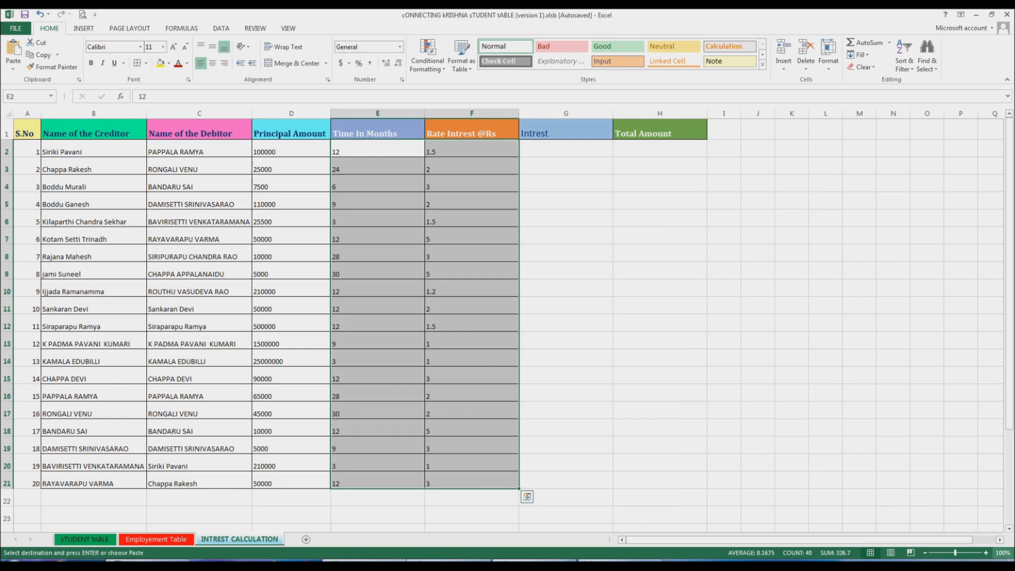
Zoom the sheet to 110% and review the table's column headings from creditor name to total amount
{"action": "left_click", "coordinate": [986, 553]}
{"action": "scroll", "coordinate": [503, 325], "scroll_direction": "up", "scroll_amount": 1}
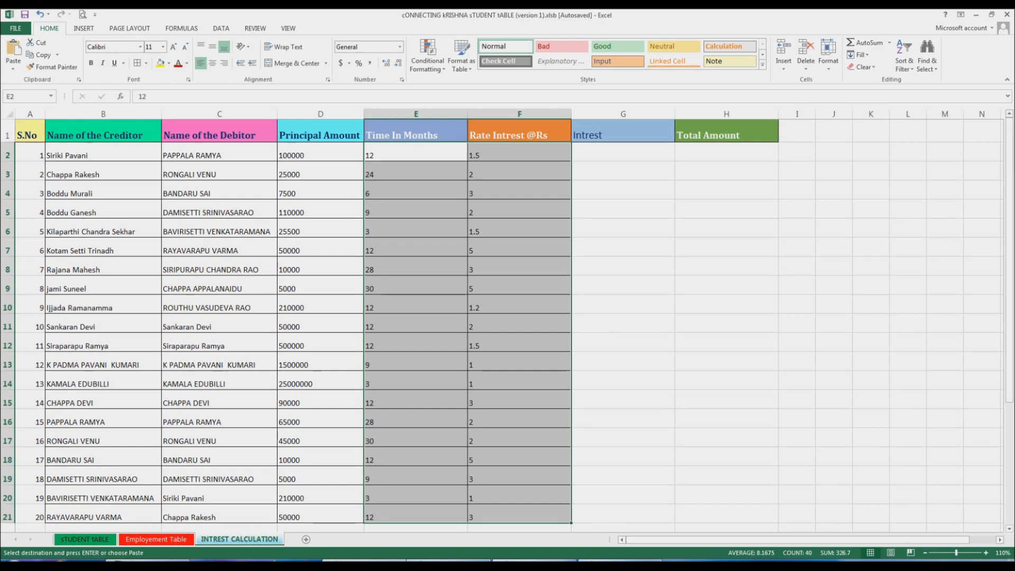
{"action": "left_click", "coordinate": [623, 132]}
{"action": "left_click", "coordinate": [726, 132]}
{"action": "left_click", "coordinate": [623, 132]}
{"action": "left_click", "coordinate": [104, 132]}
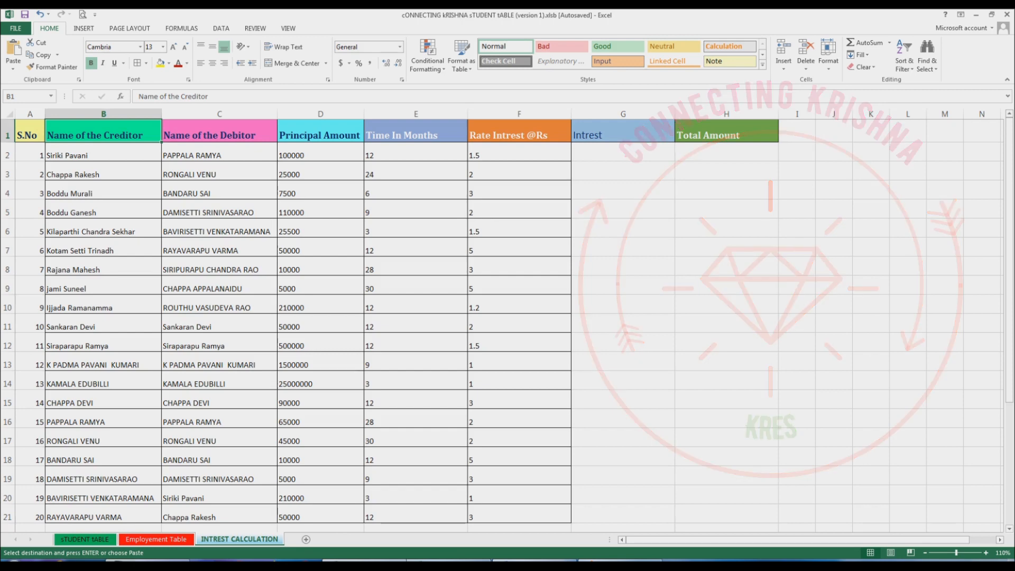
{"action": "key", "text": "Right"}
{"action": "key", "text": "Right"}
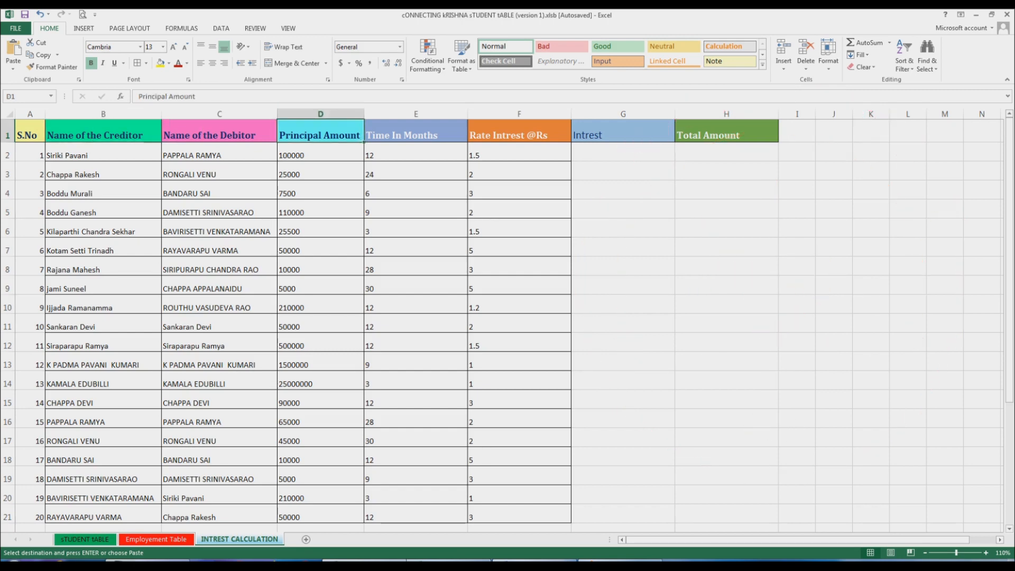
{"action": "key", "text": "Right"}
{"action": "key", "text": "Down"}
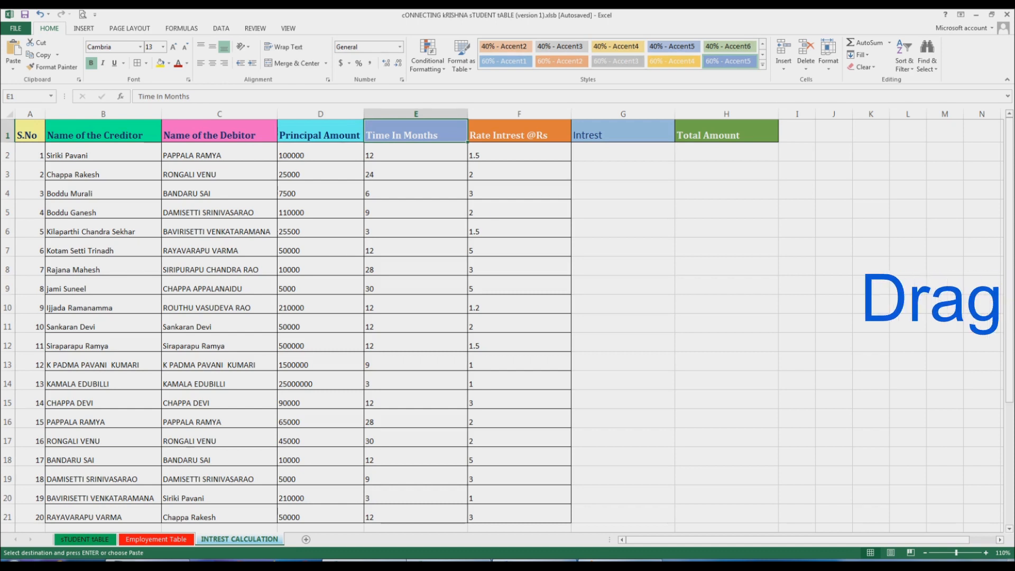
{"action": "key", "text": "Right"}
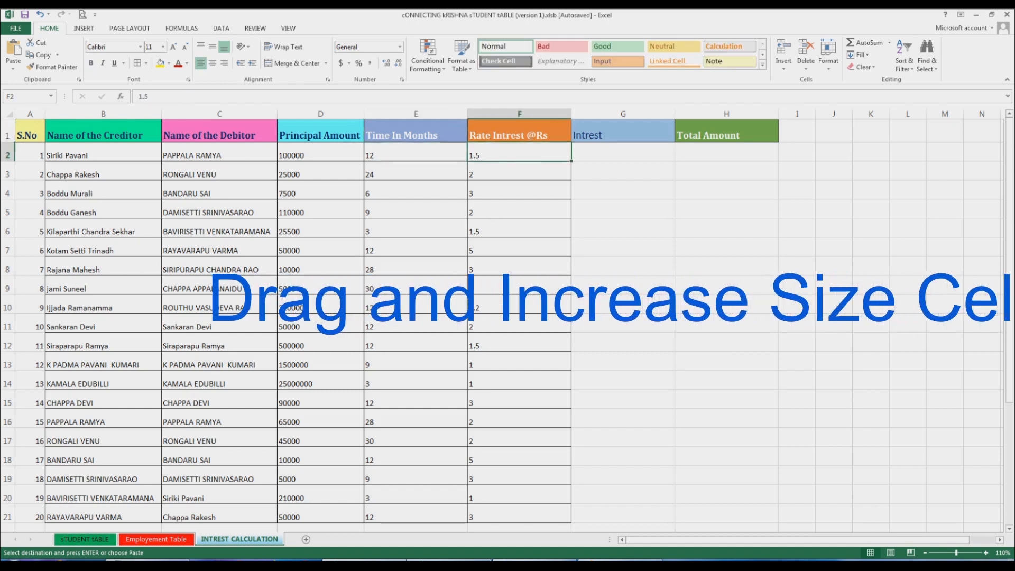
Enter the interest formula =D2*E2*F2/100 in cell G2 for the first loan
{"action": "key", "text": "Right"}
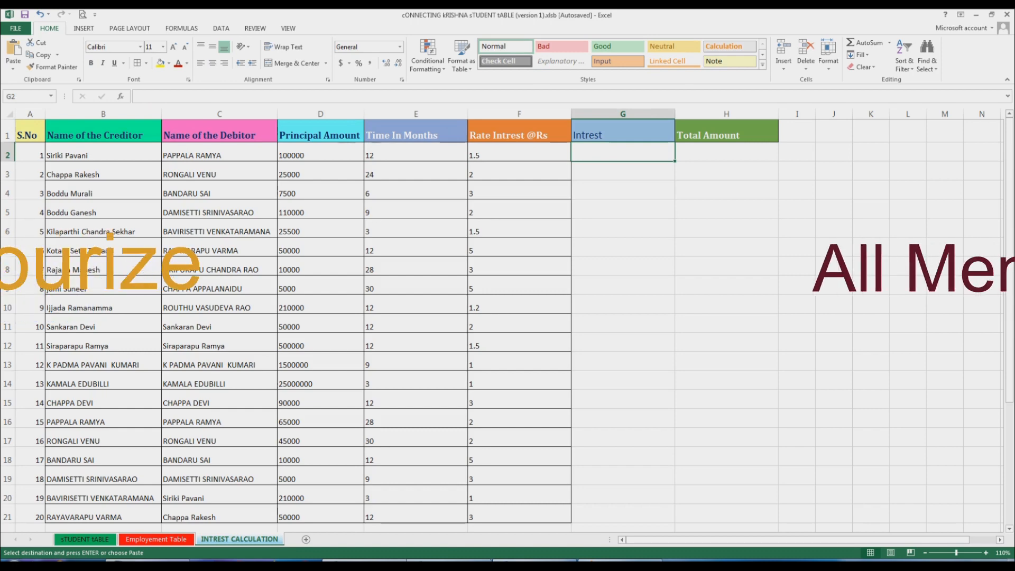
{"action": "type", "text": "="}
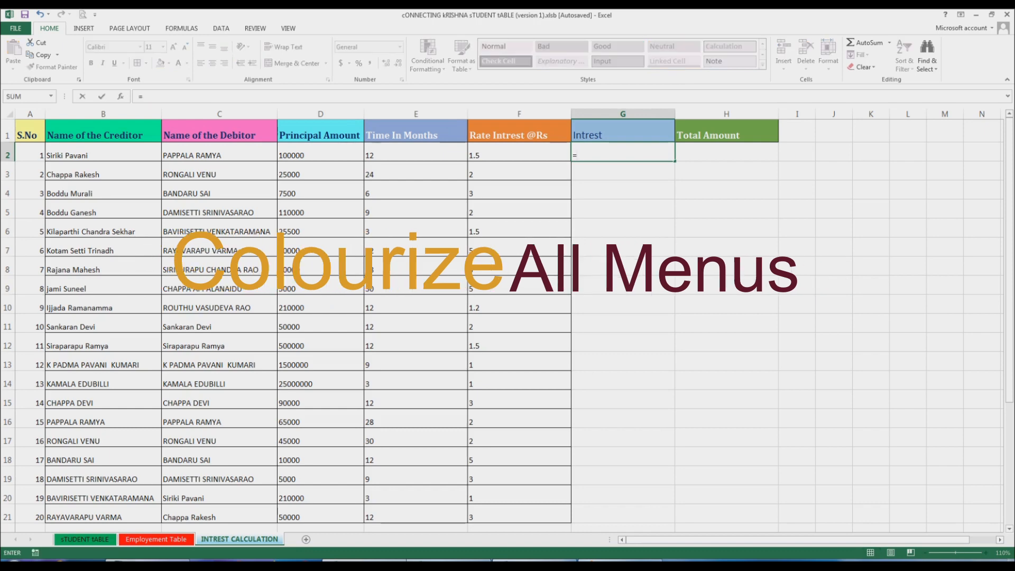
{"action": "type", "text": "D2"}
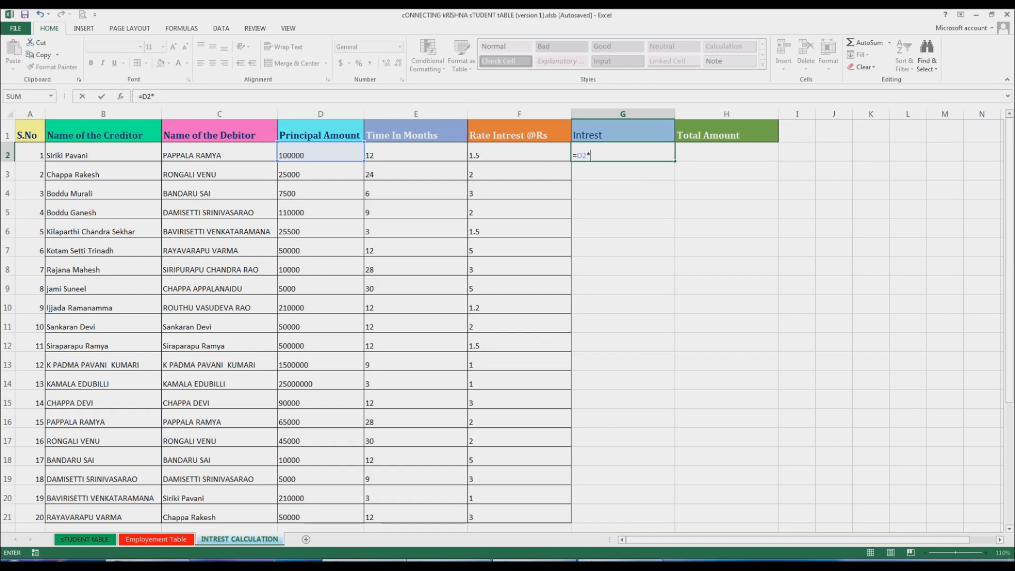
{"action": "type", "text": "*E2"}
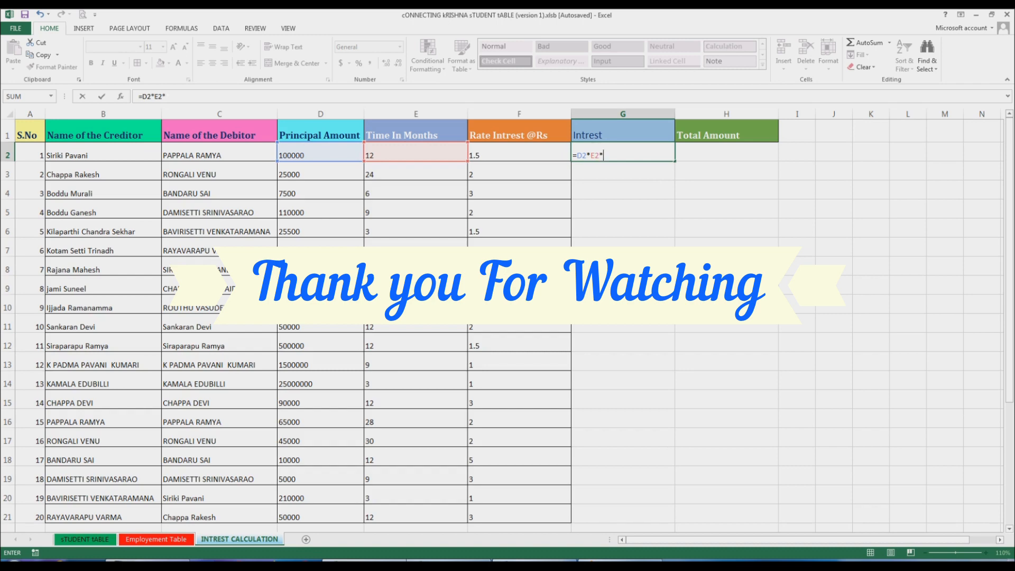
{"action": "type", "text": "*F2"}
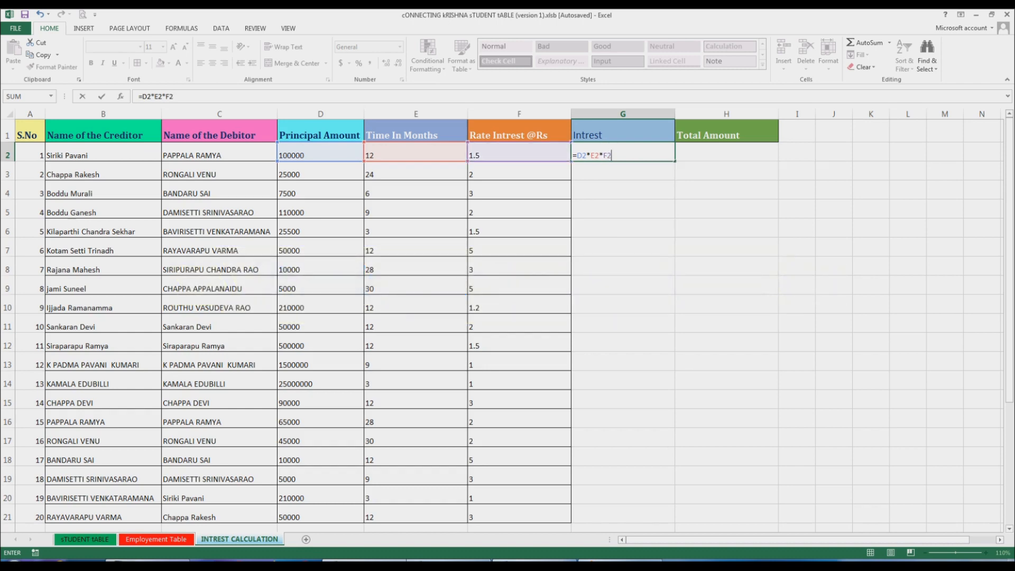
{"action": "type", "text": "/100"}
{"action": "key", "text": "Return"}
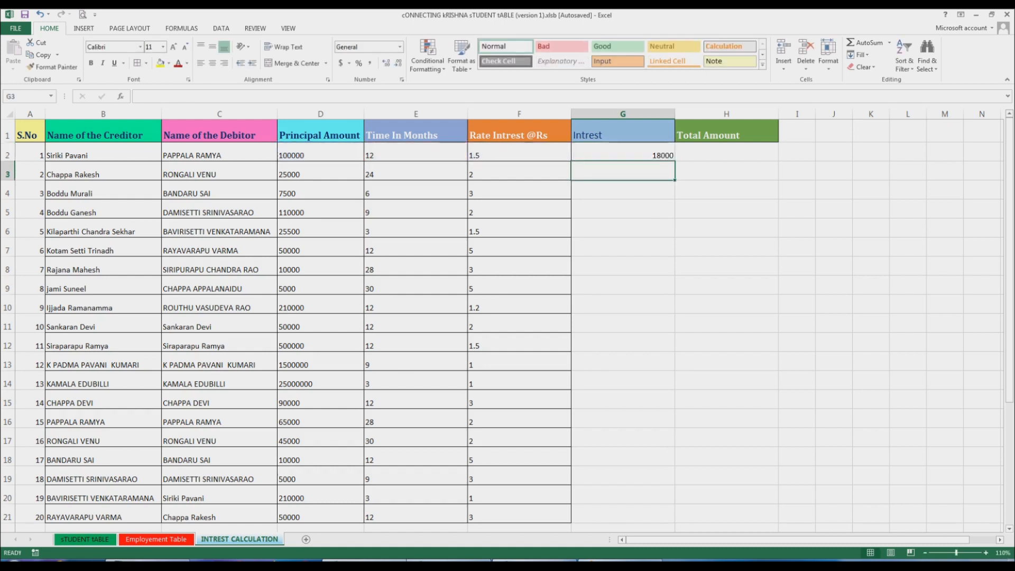
Fill the interest formula from G2 down to G21 and check the copied formulas in a few rows
{"action": "left_click", "coordinate": [623, 153]}
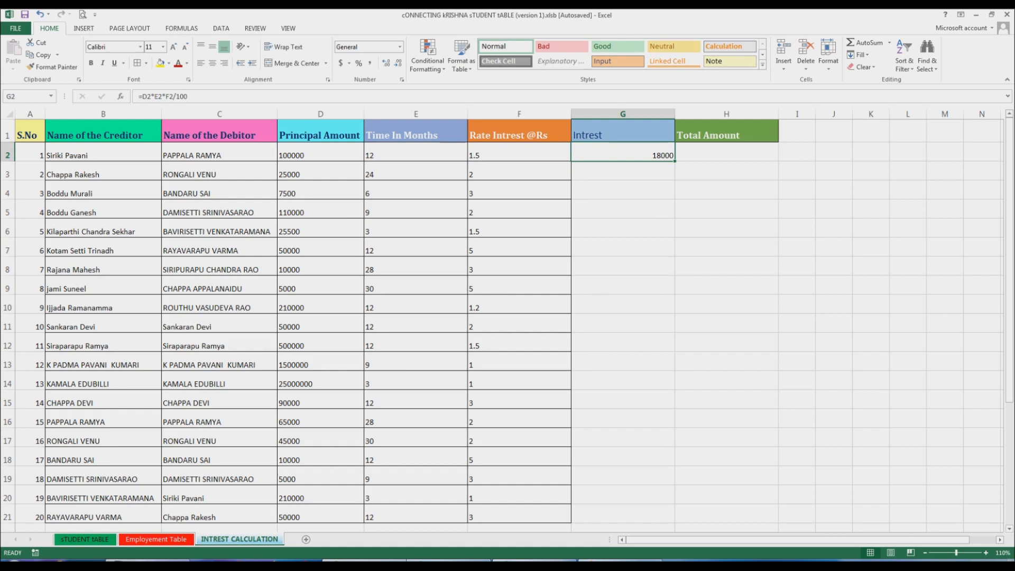
{"action": "left_click", "coordinate": [320, 154]}
{"action": "left_click", "coordinate": [519, 154]}
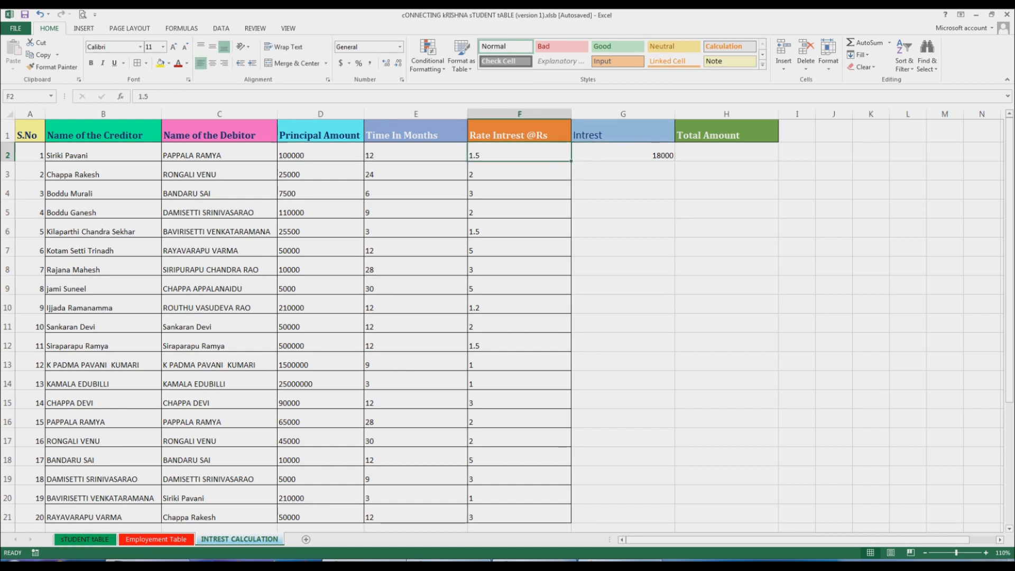
{"action": "left_click", "coordinate": [623, 153]}
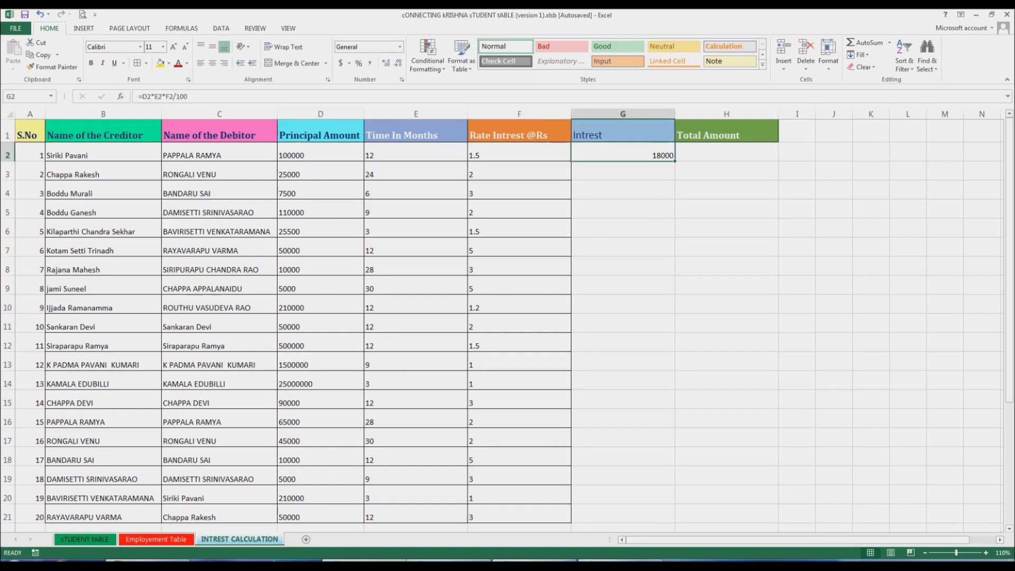
{"action": "left_click_drag", "start_coordinate": [675, 160], "coordinate": [673, 438]}
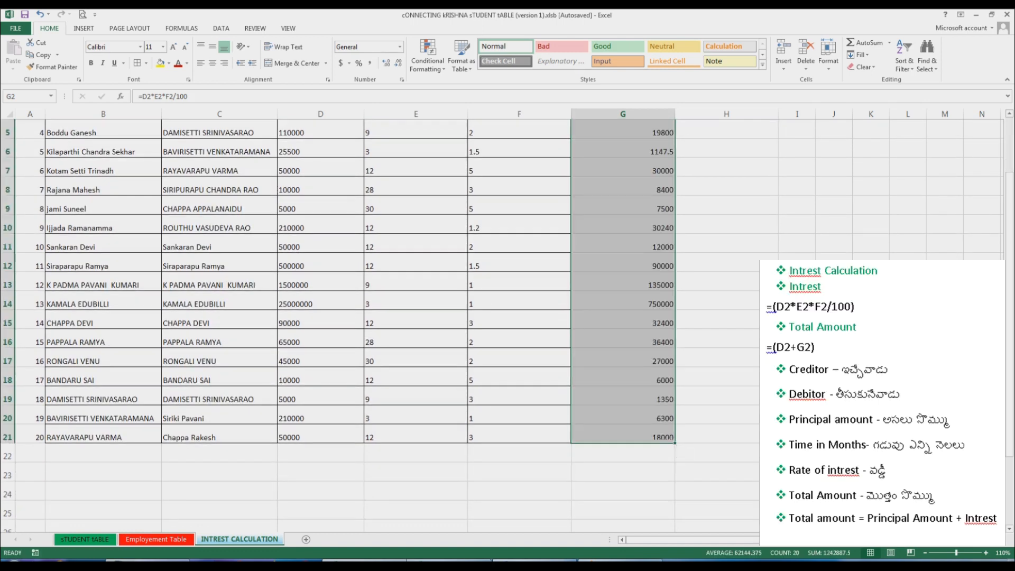
{"action": "scroll", "coordinate": [622, 317], "scroll_direction": "up", "scroll_amount": 2}
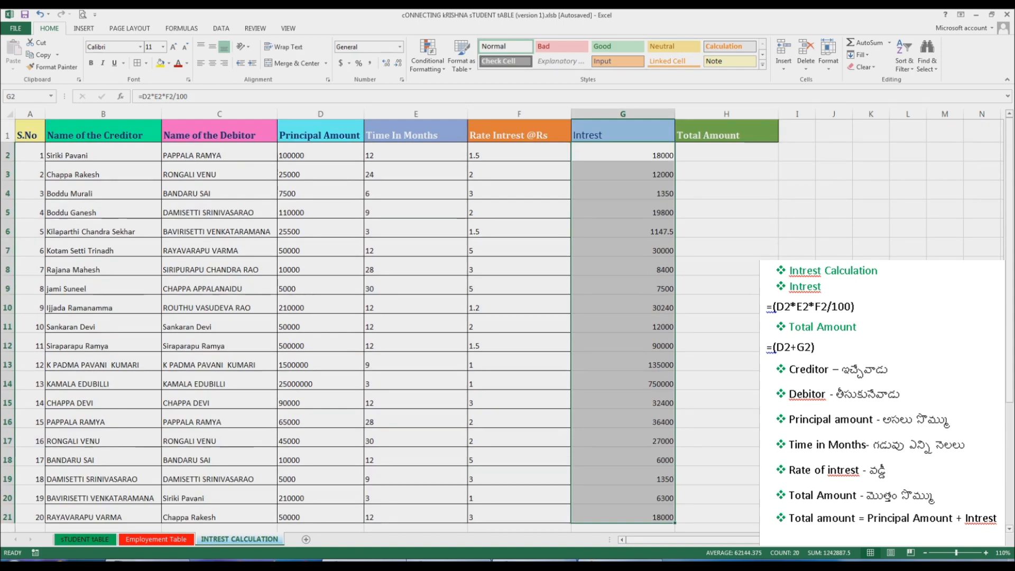
{"action": "left_click", "coordinate": [623, 152]}
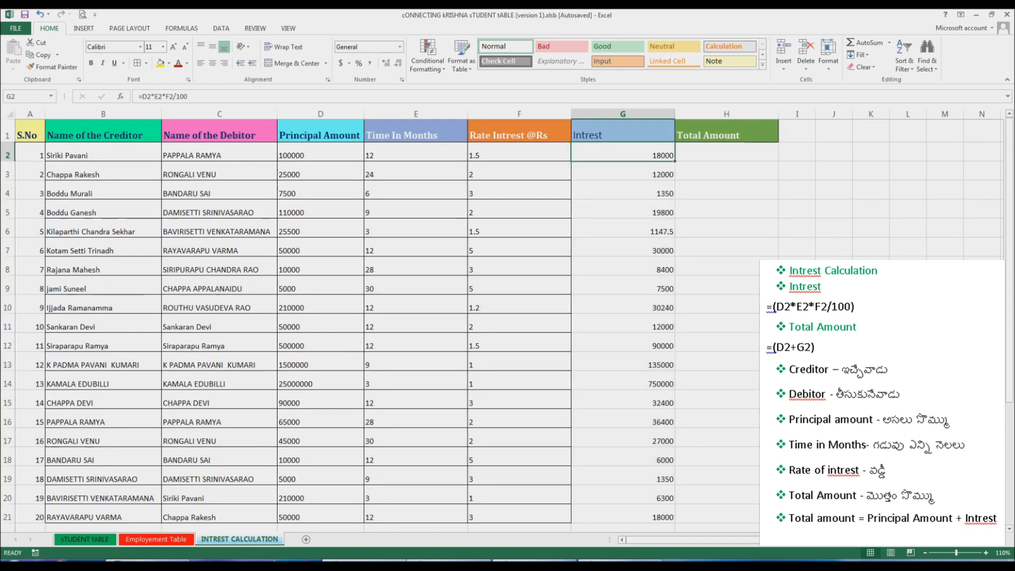
{"action": "left_click", "coordinate": [623, 172]}
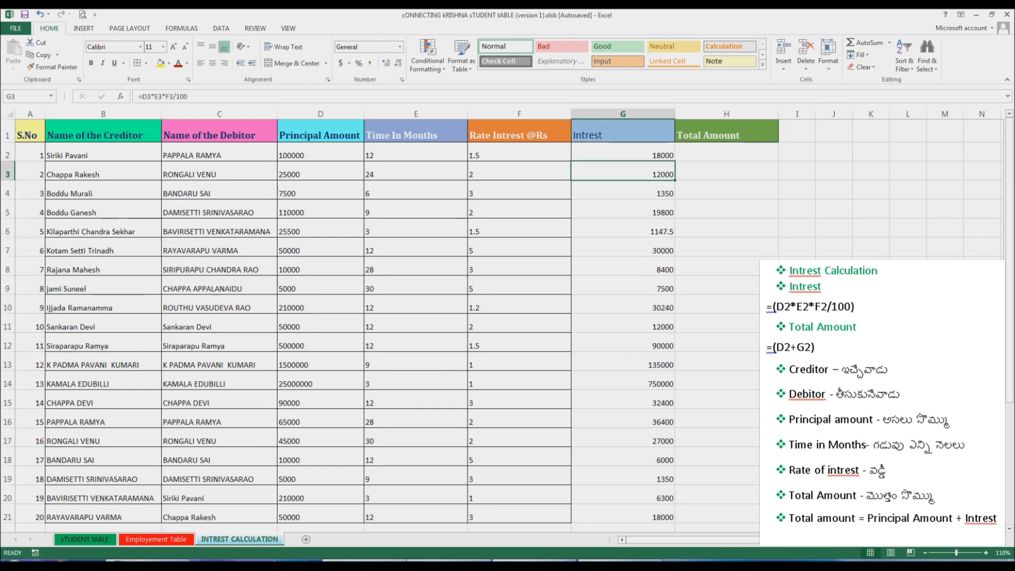
{"action": "left_click", "coordinate": [623, 304]}
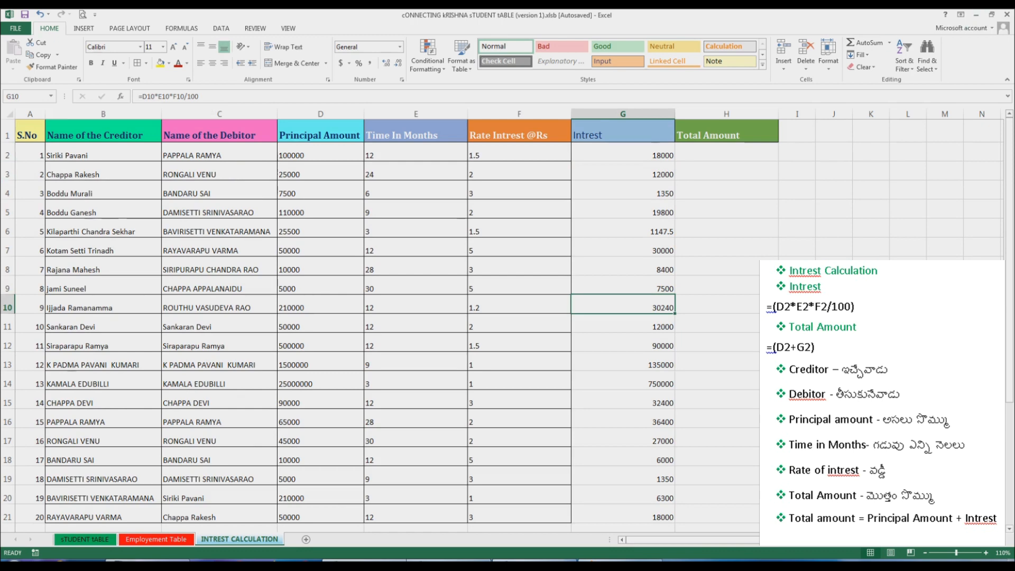
Enter the formula =(D2*G2) in the Total Amount cell H2
{"action": "left_click", "coordinate": [726, 152]}
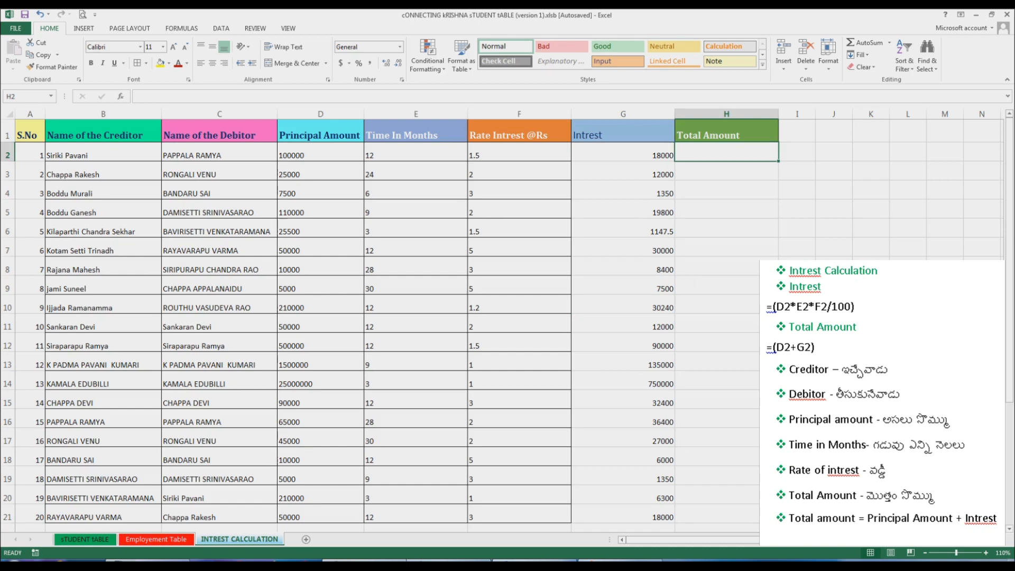
{"action": "type", "text": "=("}
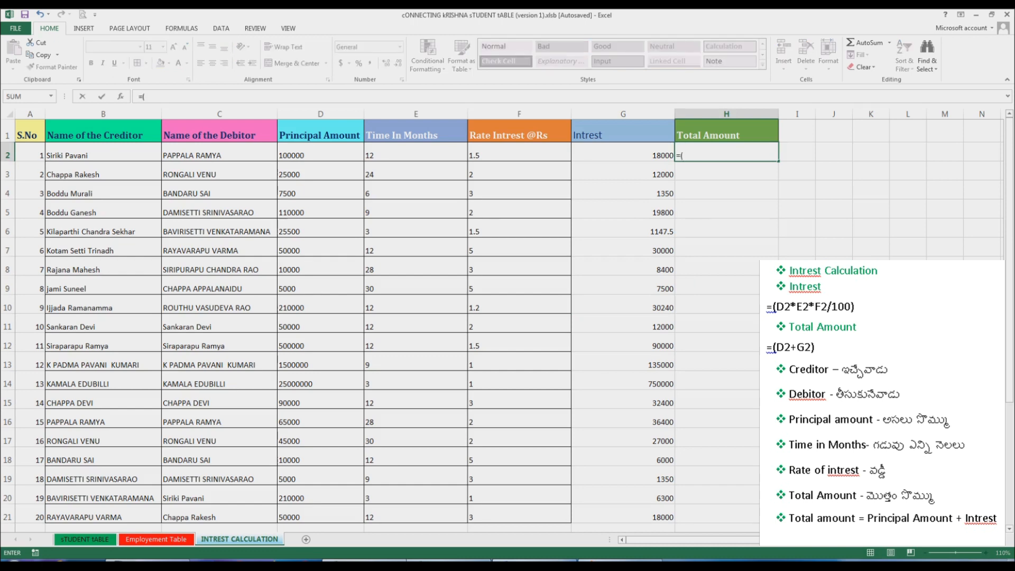
{"action": "type", "text": "D2"}
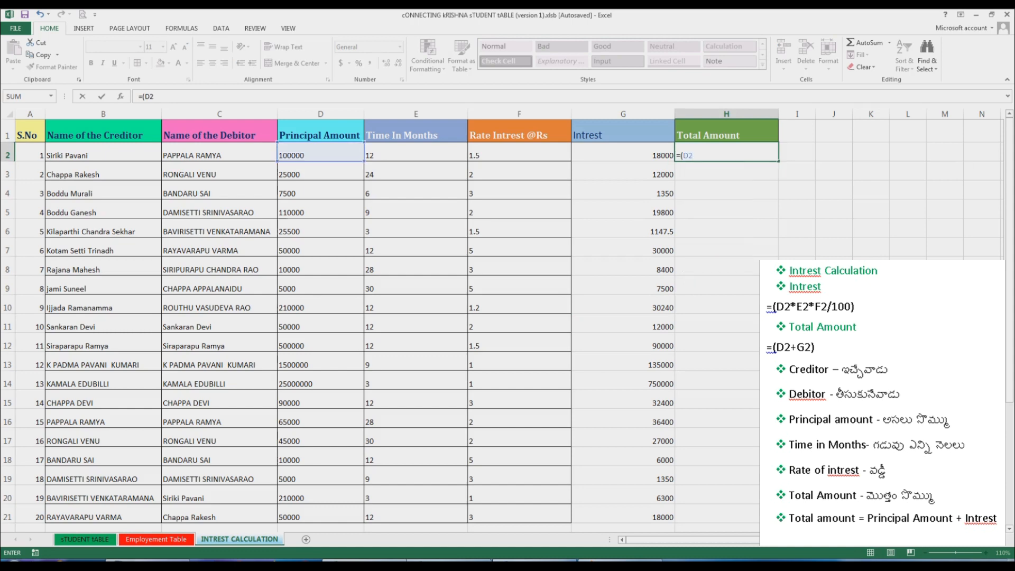
{"action": "type", "text": "*G2"}
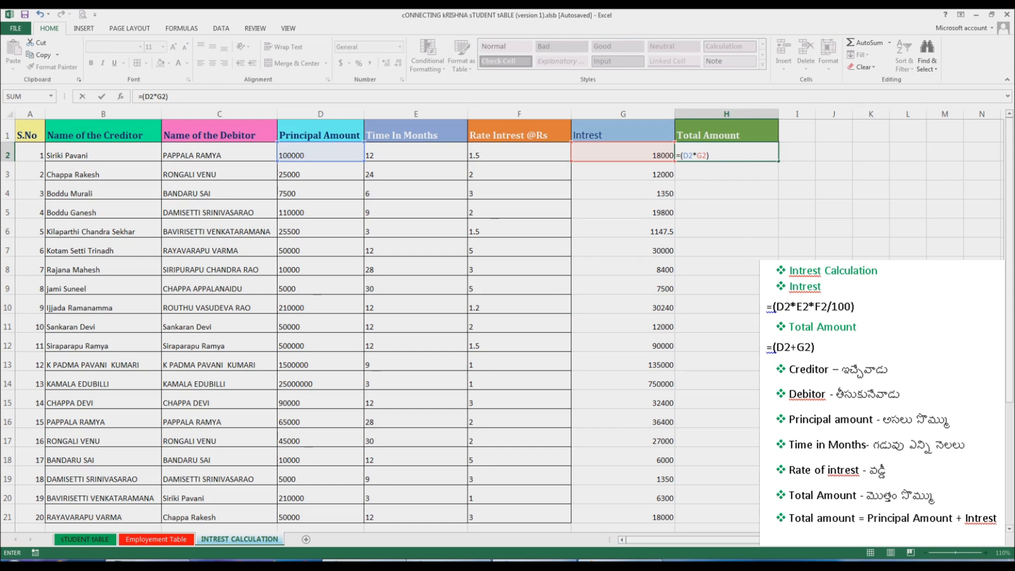
{"action": "key", "text": "Return"}
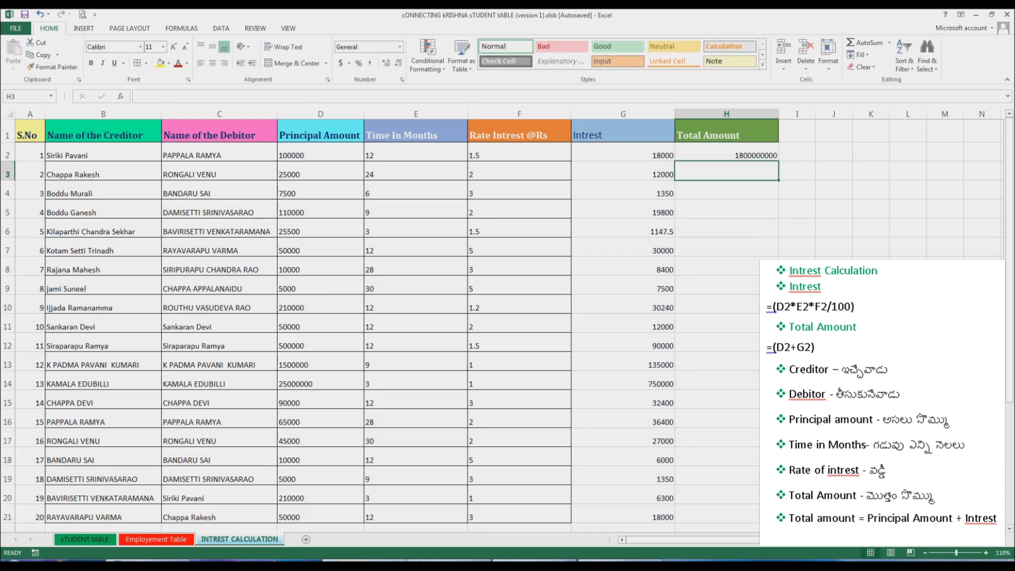
Replace the Total Amount formula in H2 with =(D2+G2), adding the principal and the interest
{"action": "left_click", "coordinate": [726, 152]}
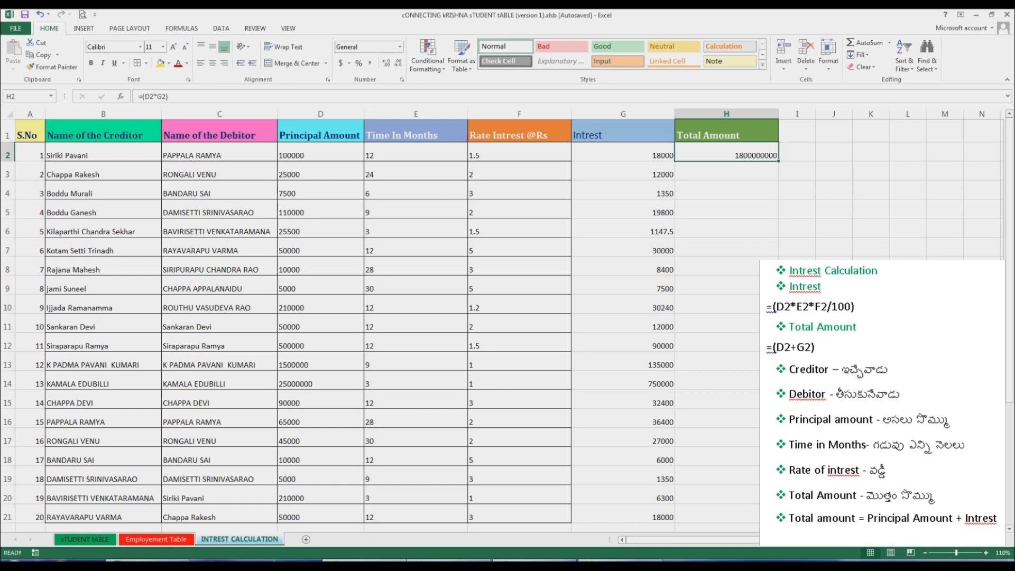
{"action": "type", "text": "="}
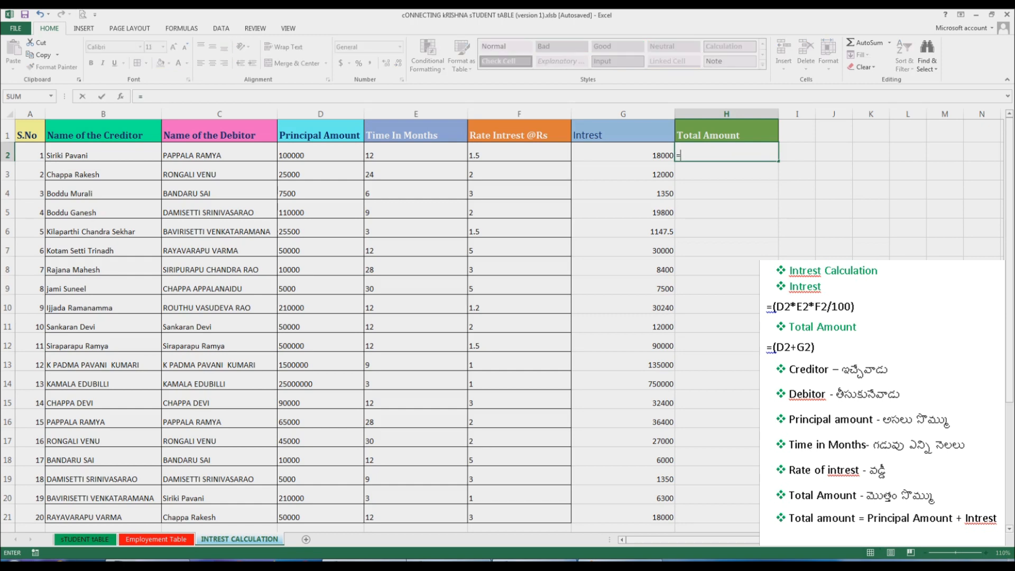
{"action": "type", "text": "D2+"}
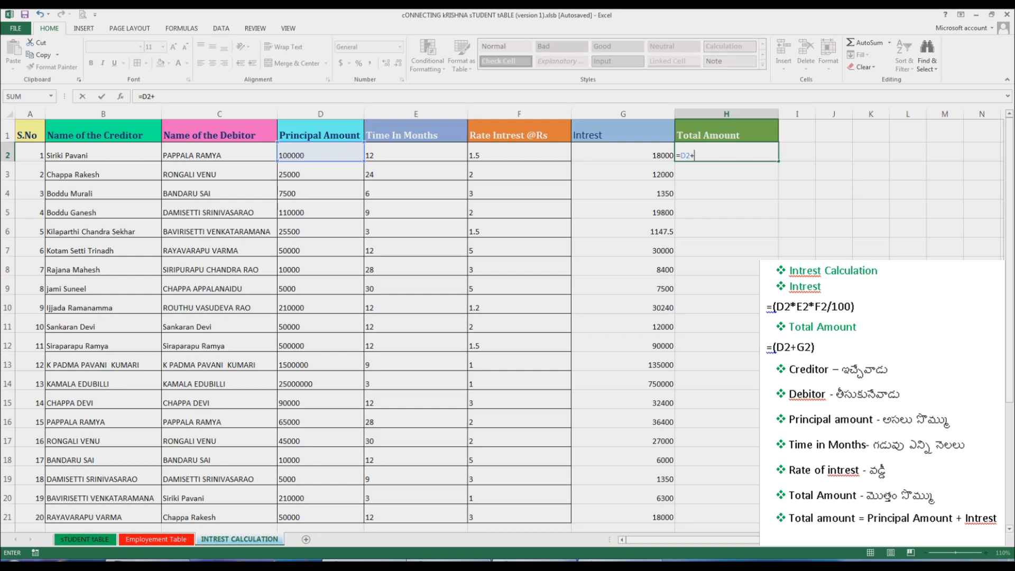
{"action": "type", "text": "G2"}
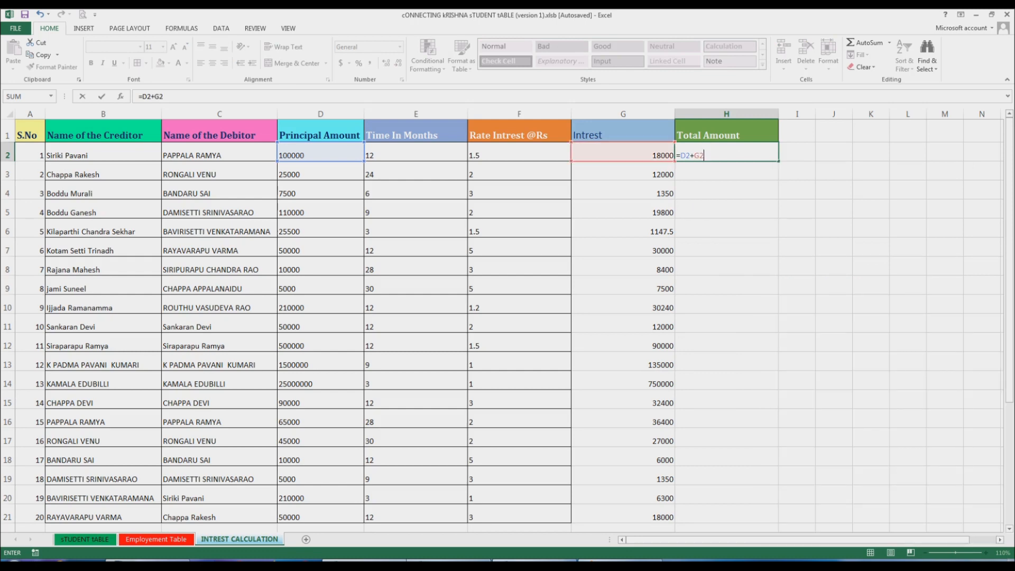
{"action": "type", "text": ")"}
{"action": "key", "text": "Return"}
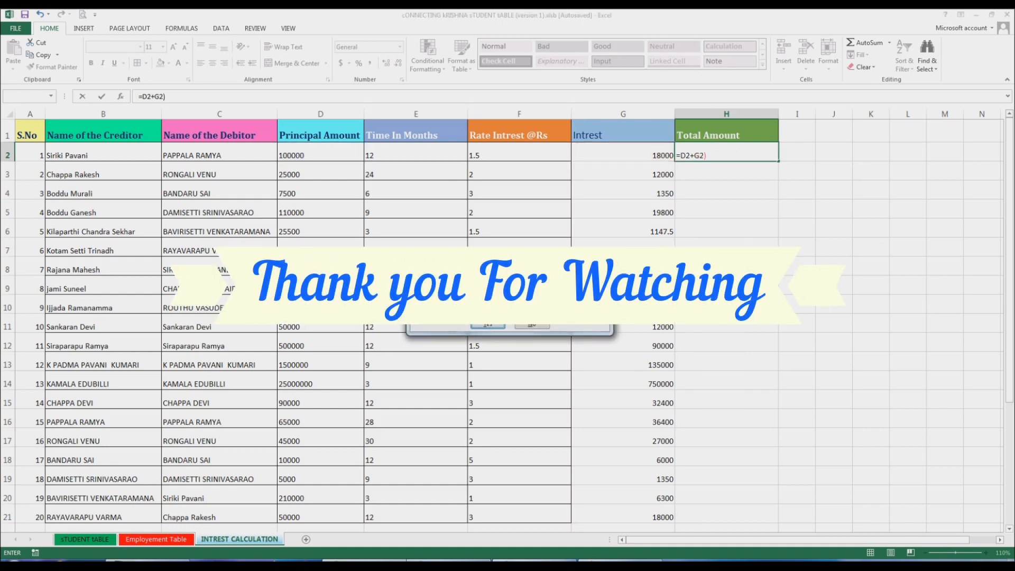
{"action": "key", "text": "Escape"}
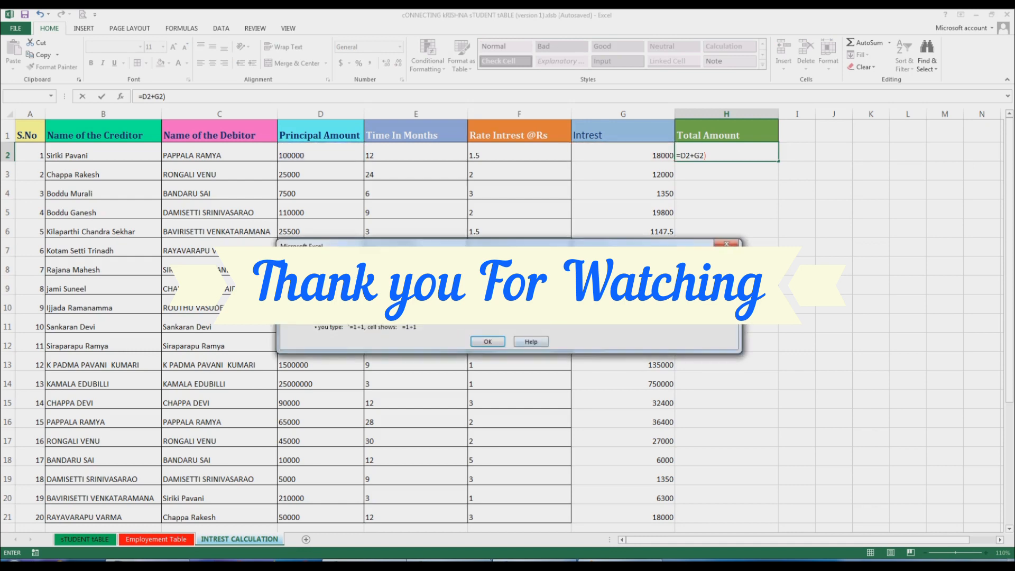
{"action": "key", "text": "Return"}
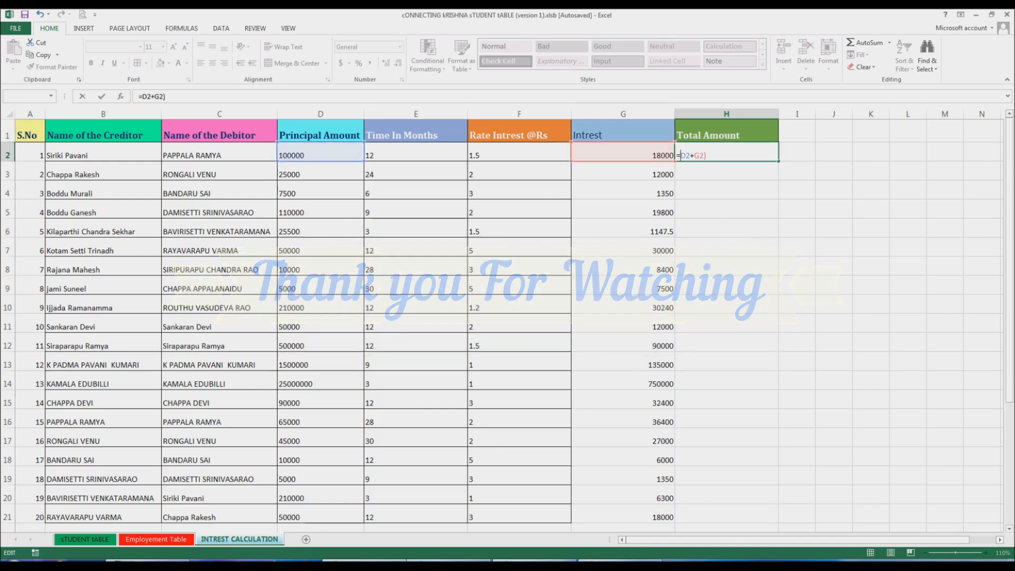
{"action": "type", "text": "("}
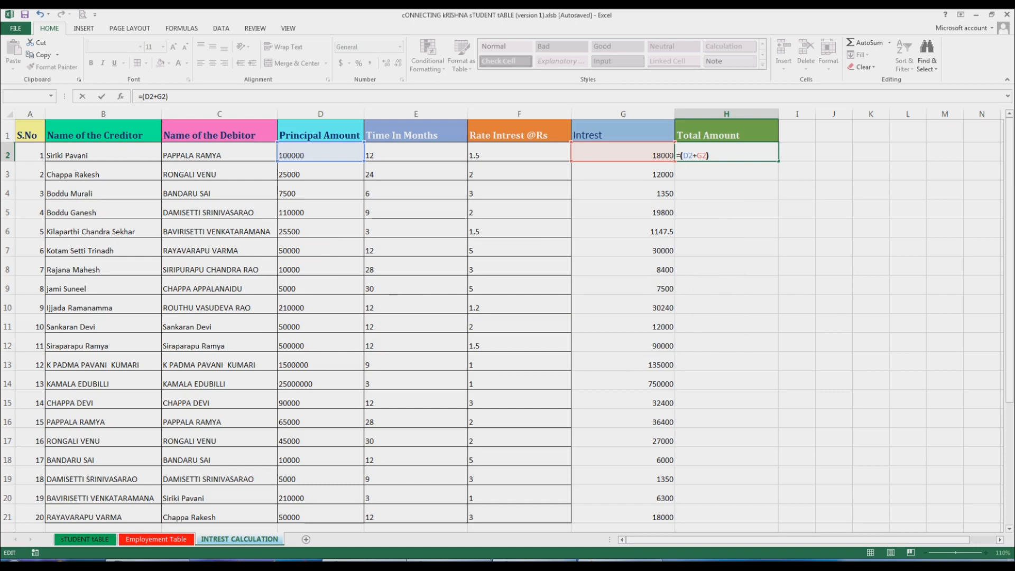
{"action": "left_click", "coordinate": [796, 170]}
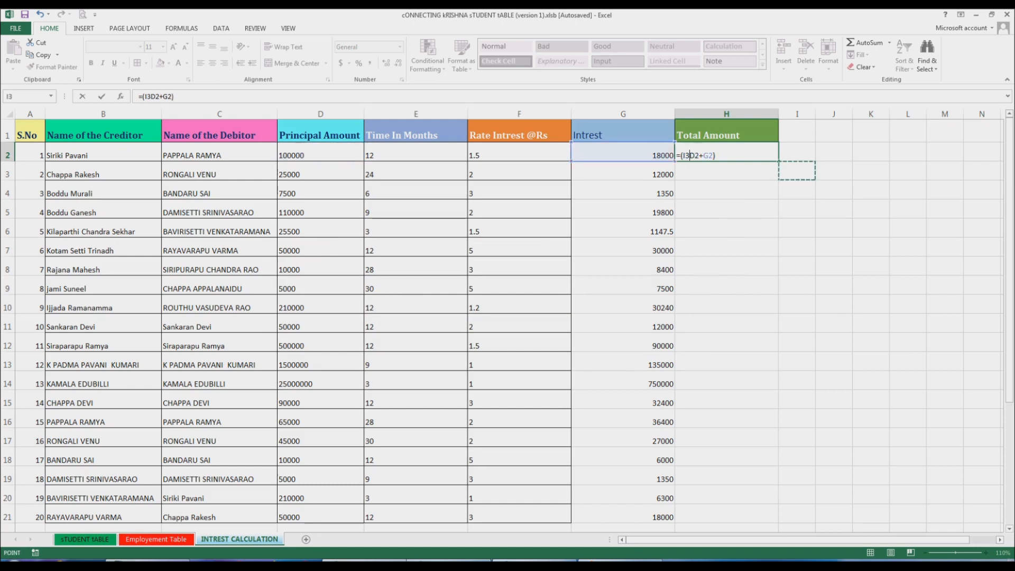
{"action": "key", "text": "BackSpace"}
{"action": "key", "text": "BackSpace"}
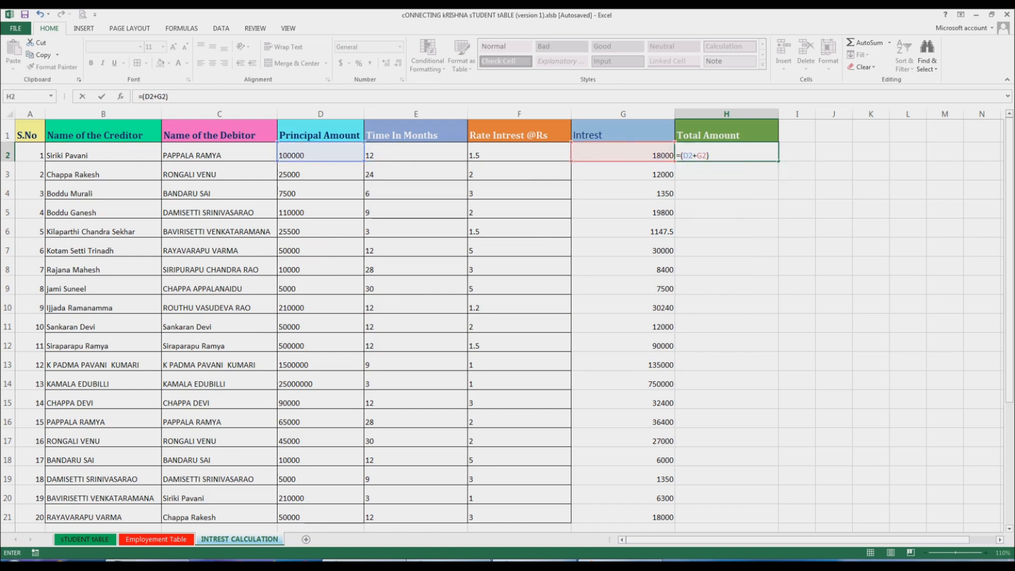
{"action": "key", "text": "ctrl+Return"}
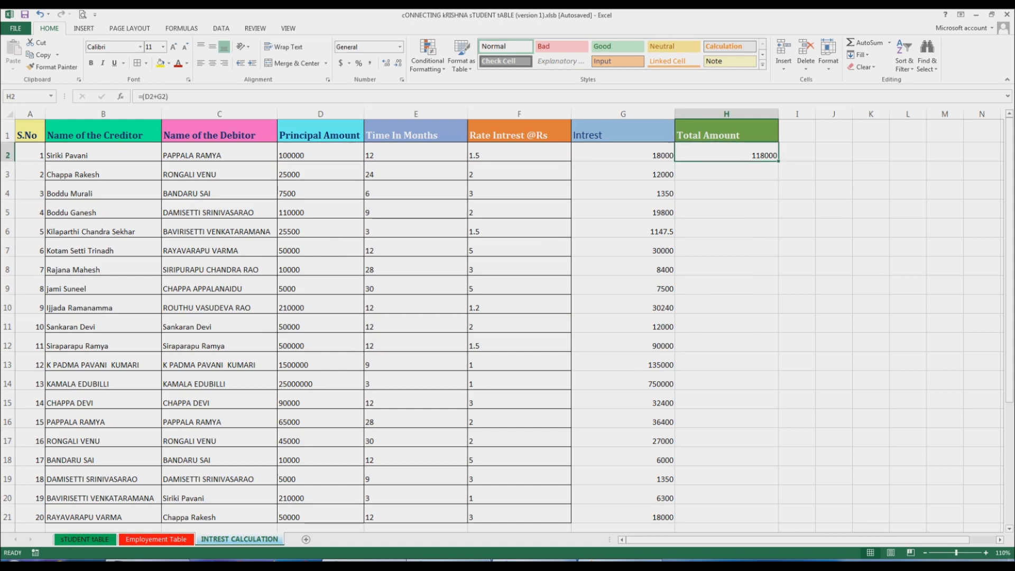
Fill the Total Amount formula from H2 down to H21 and apply cell borders to the whole table A1:H21
{"action": "left_click_drag", "start_coordinate": [779, 161], "coordinate": [779, 523]}
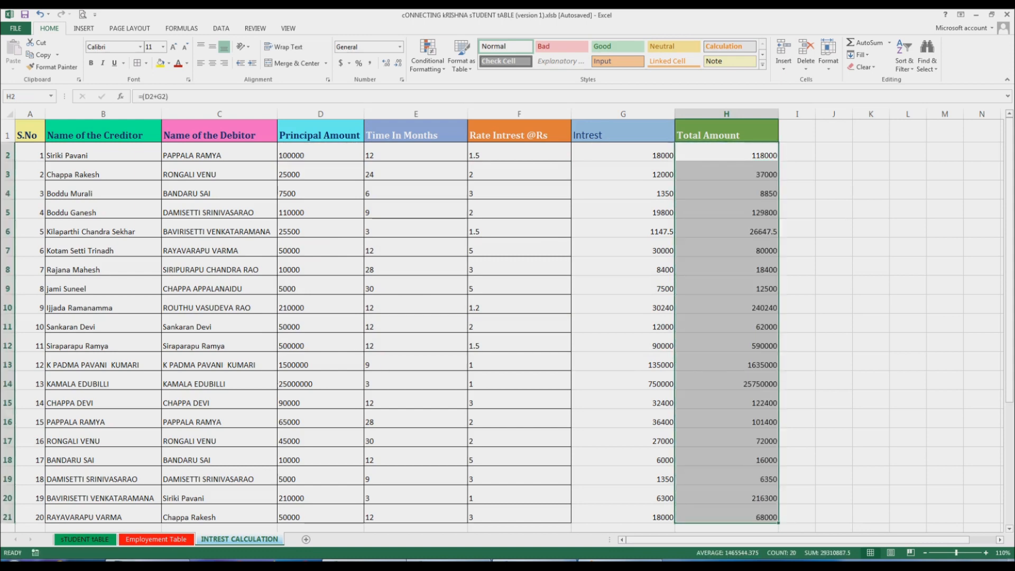
{"action": "left_click_drag", "start_coordinate": [30, 135], "coordinate": [727, 518]}
{"action": "left_click", "coordinate": [137, 63]}
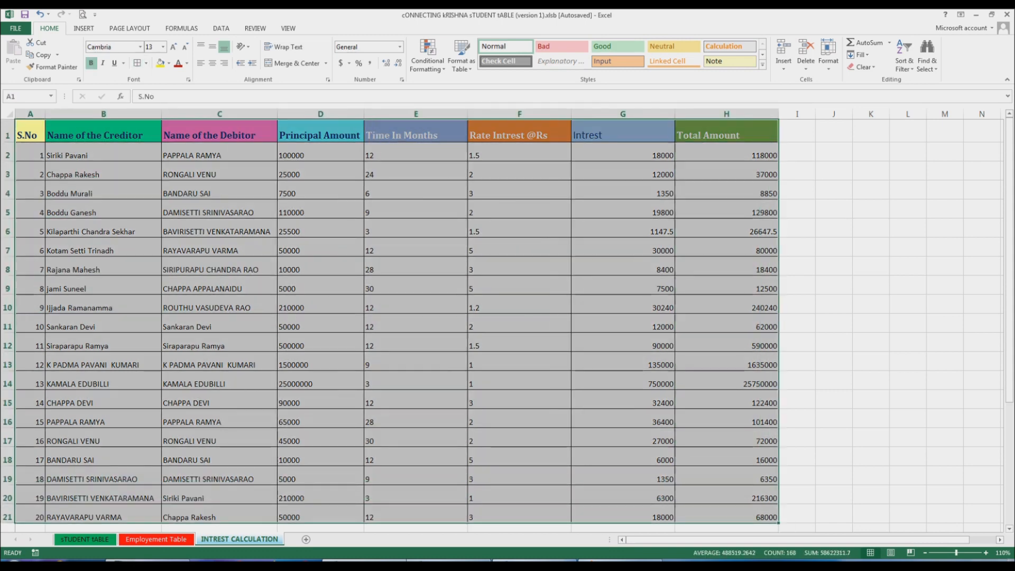
{"action": "left_click", "coordinate": [623, 342]}
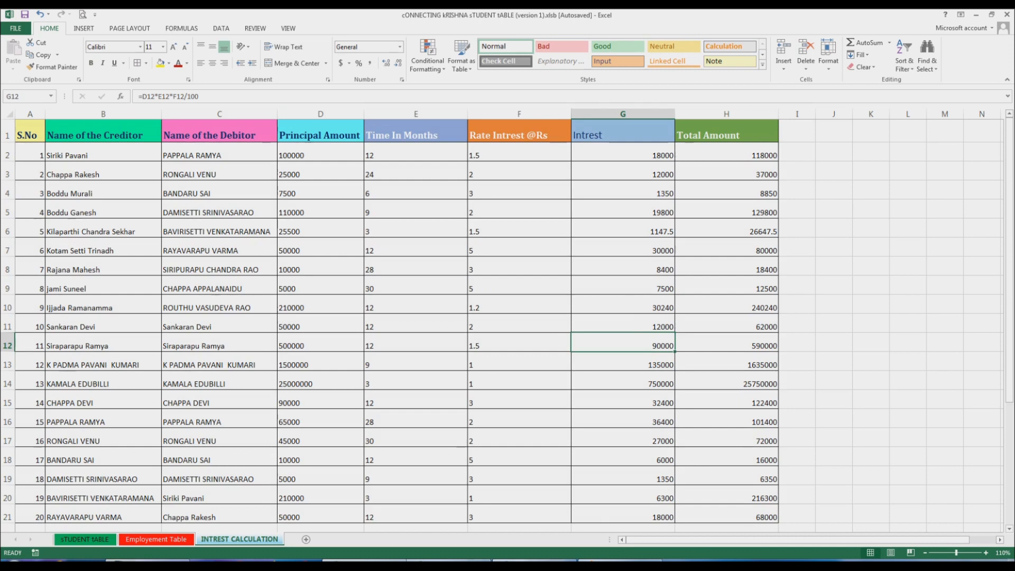
Review the interest formula in G2 and the table's header cells from Name of the Debitor through Total Amount
{"action": "left_click", "coordinate": [623, 153]}
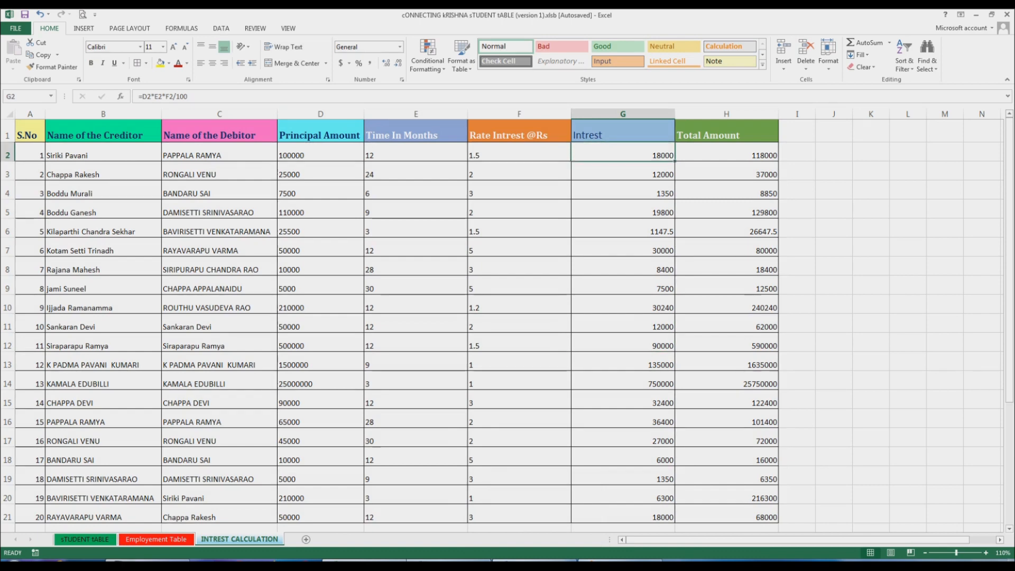
{"action": "left_click", "coordinate": [220, 131]}
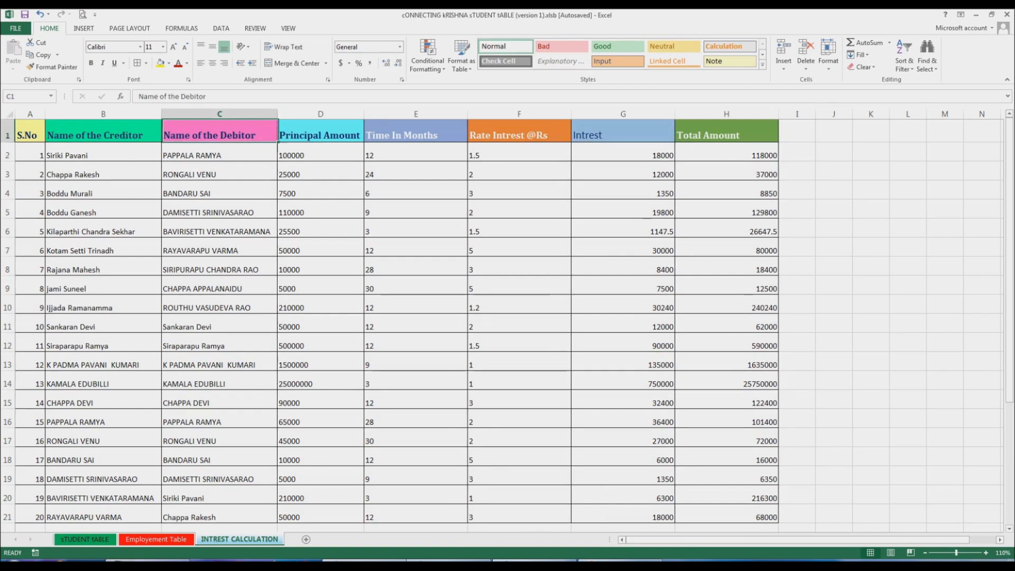
{"action": "key", "text": "Right"}
{"action": "key", "text": "Right"}
{"action": "key", "text": "Right"}
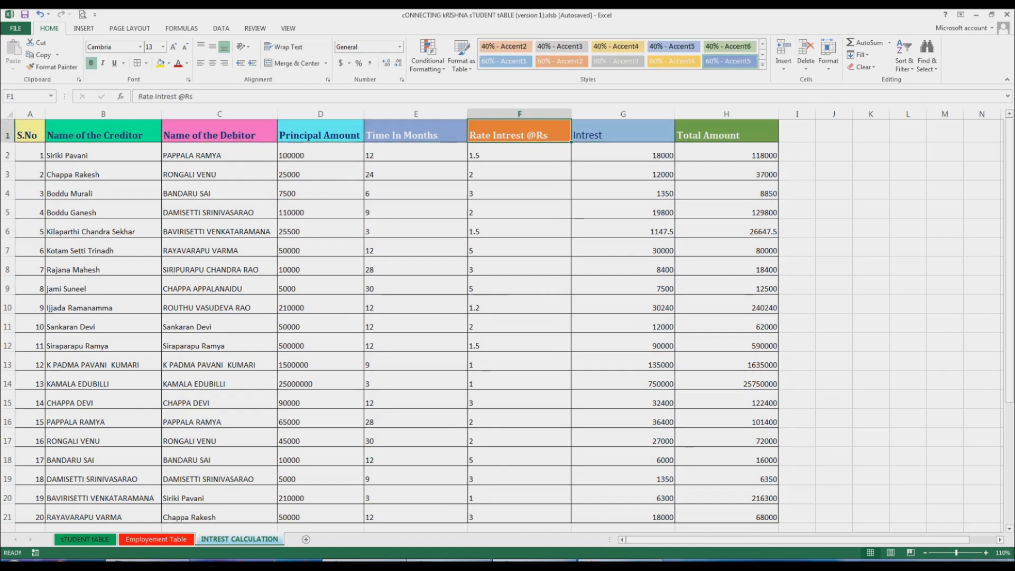
{"action": "key", "text": "Right"}
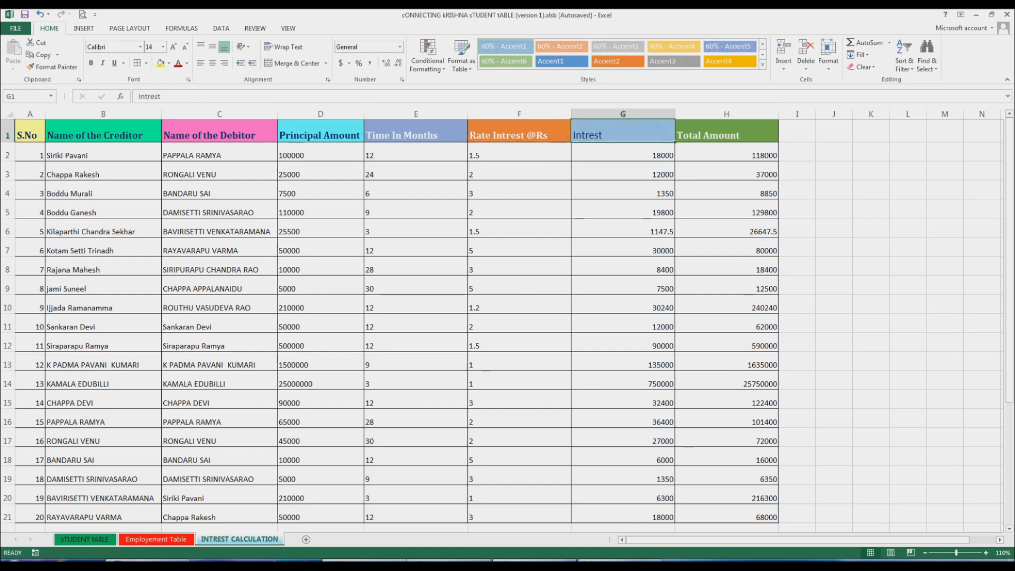
{"action": "key", "text": "Right"}
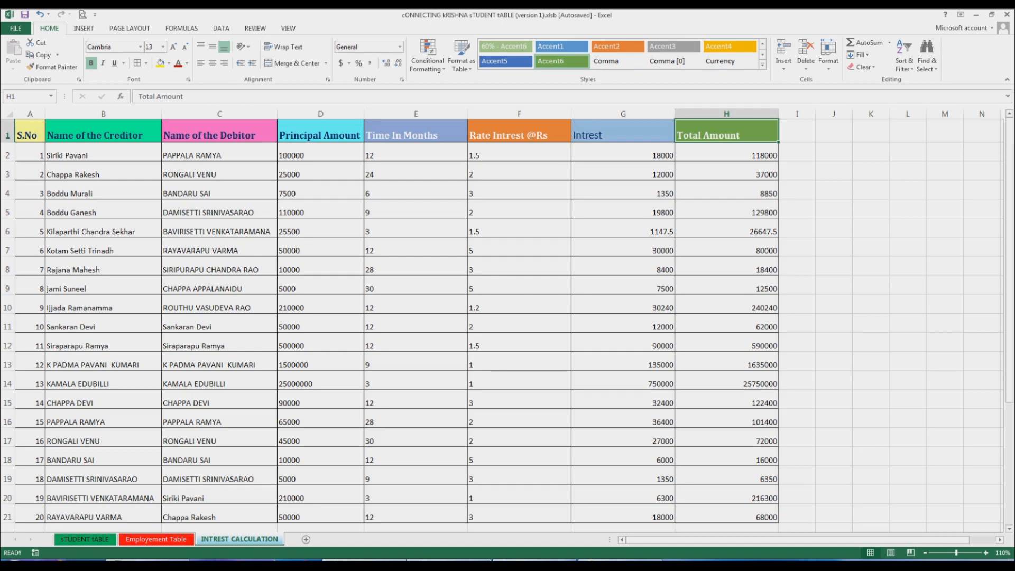
{"action": "scroll", "coordinate": [396, 317], "scroll_direction": "down", "scroll_amount": 2}
{"action": "scroll", "coordinate": [396, 317], "scroll_direction": "up", "scroll_amount": 1}
{"action": "scroll", "coordinate": [396, 317], "scroll_direction": "up", "scroll_amount": 1}
{"action": "left_click_drag", "start_coordinate": [674, 114], "coordinate": [611, 113]}
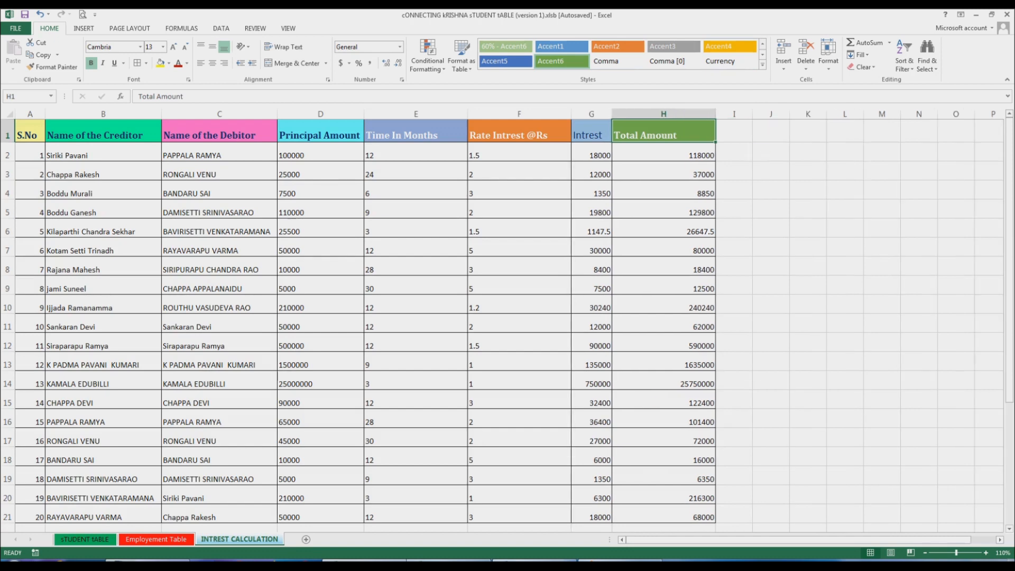
{"action": "left_click_drag", "start_coordinate": [640, 210], "coordinate": [593, 210]}
{"action": "left_click", "coordinate": [592, 114]}
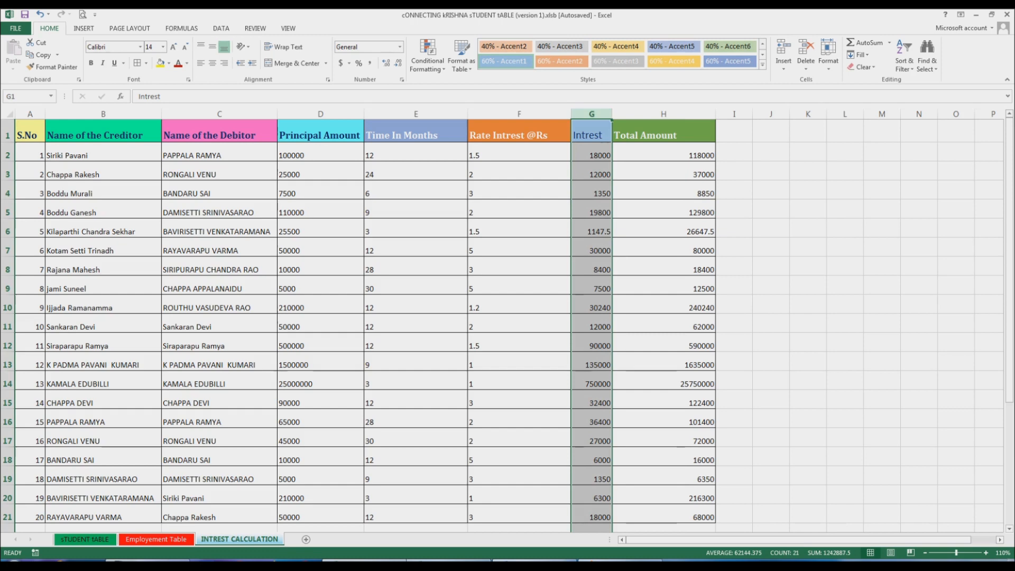
{"action": "left_click_drag", "start_coordinate": [612, 114], "coordinate": [550, 114]}
{"action": "left_click_drag", "start_coordinate": [469, 113], "coordinate": [438, 114]}
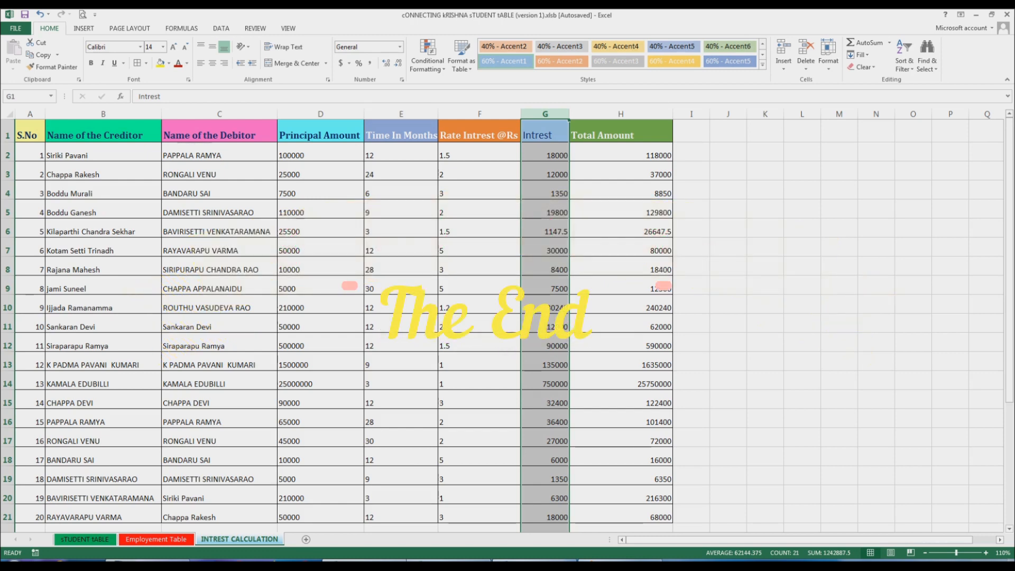
{"action": "mouse_move", "coordinate": [619, 562]}
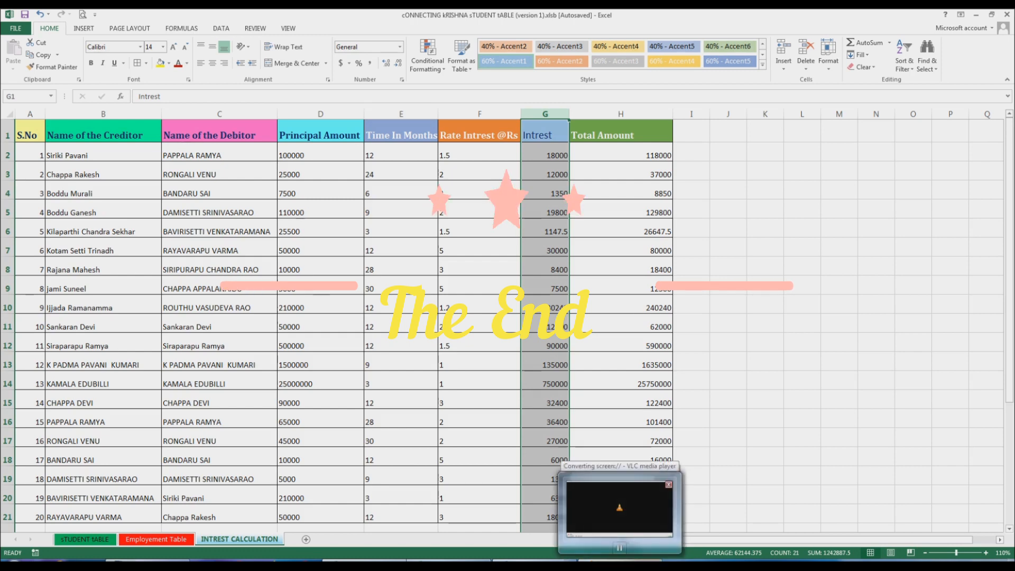